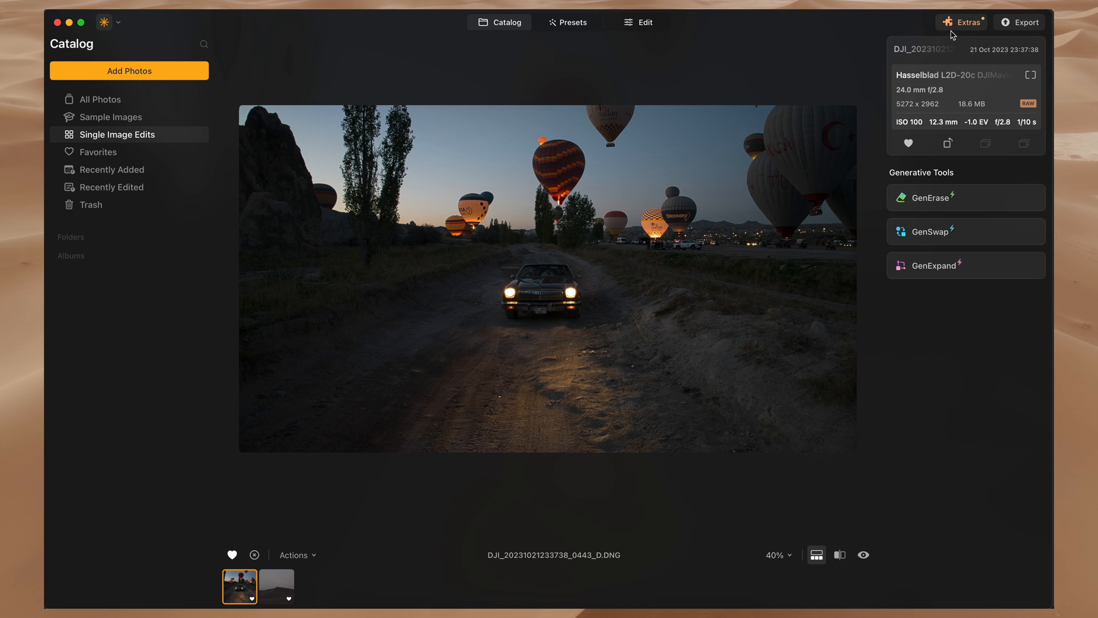
- Open the photo for editing and apply the Twilight Enhancer's Mauve preset with an Amount of 70
click(642, 24)
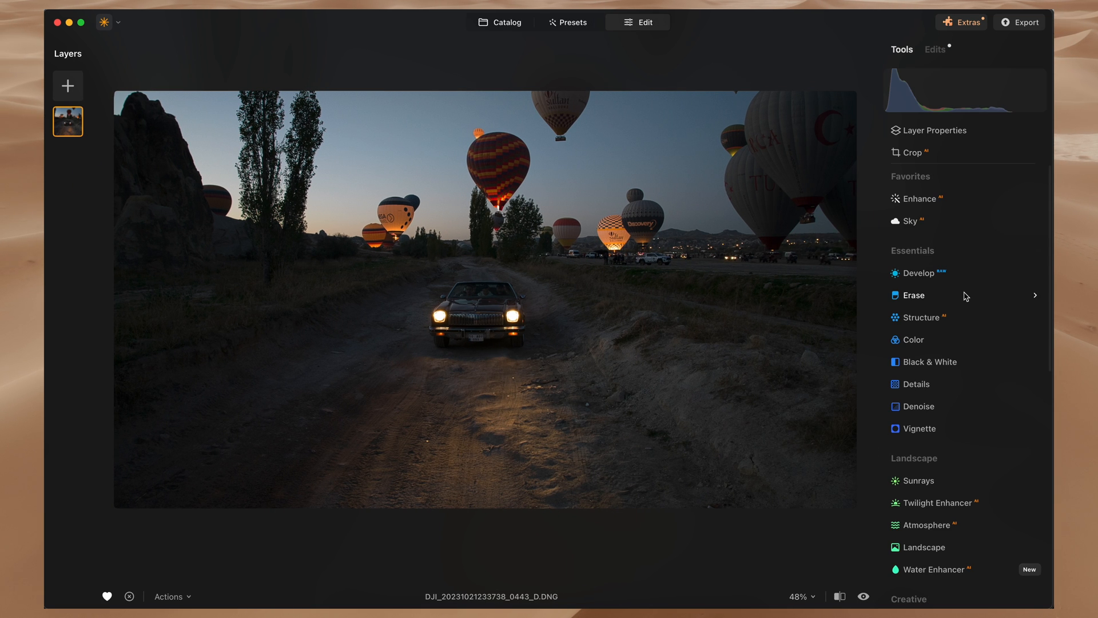
scroll(994, 275, down, 5)
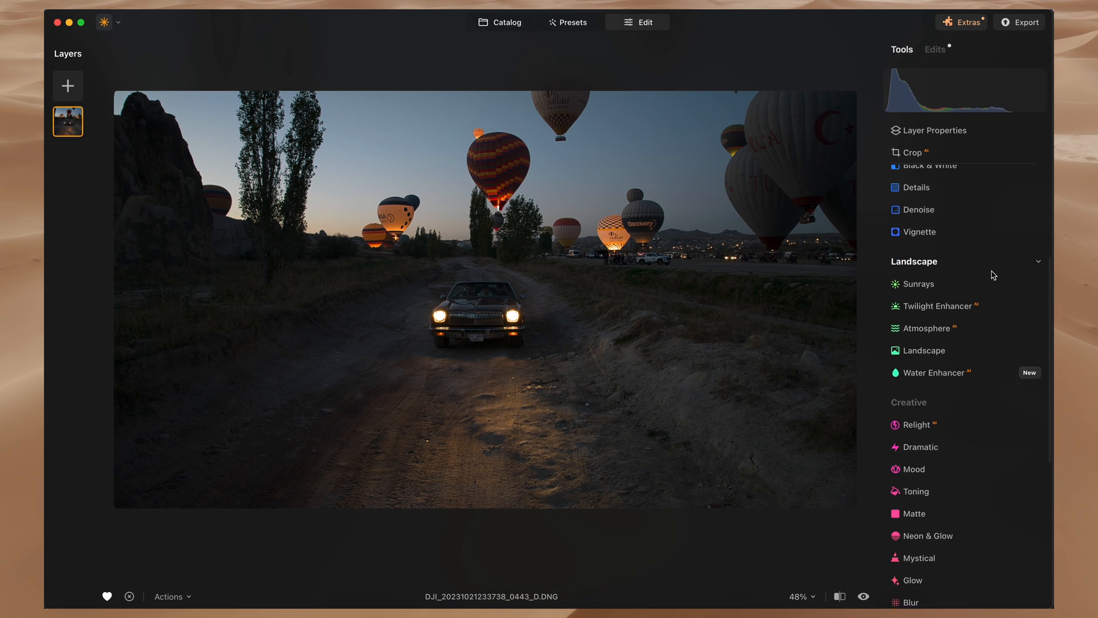
click(945, 307)
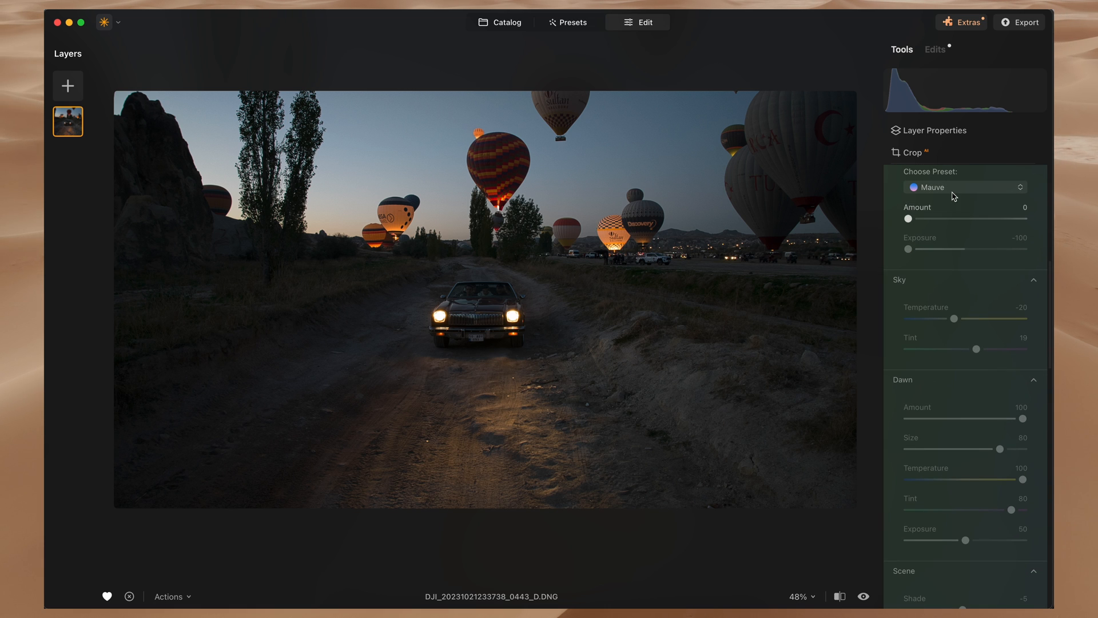
click(955, 188)
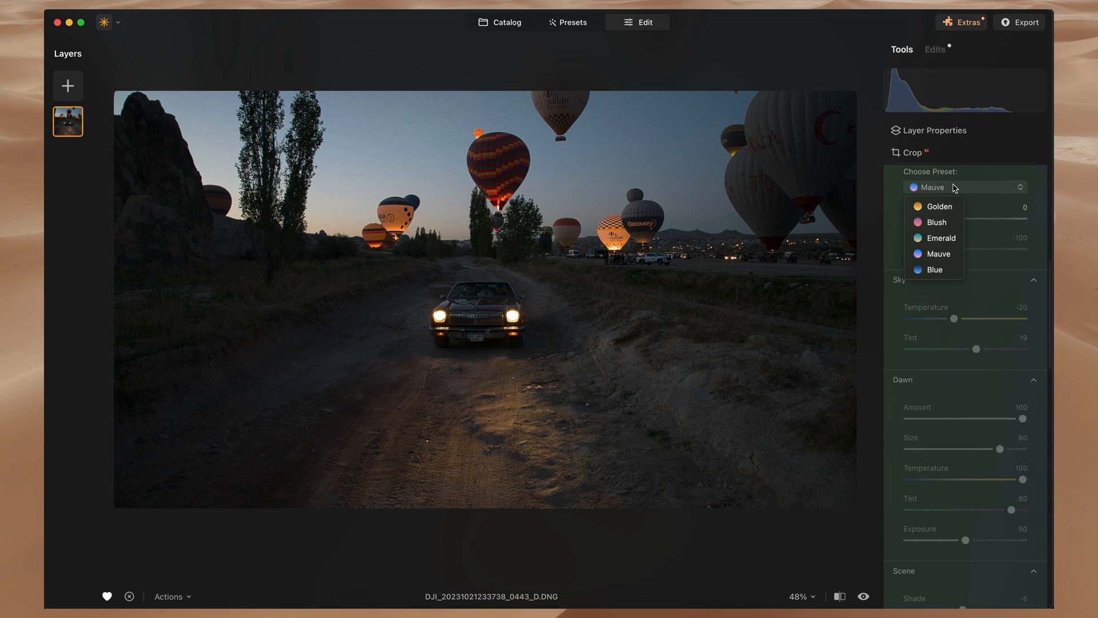
click(937, 255)
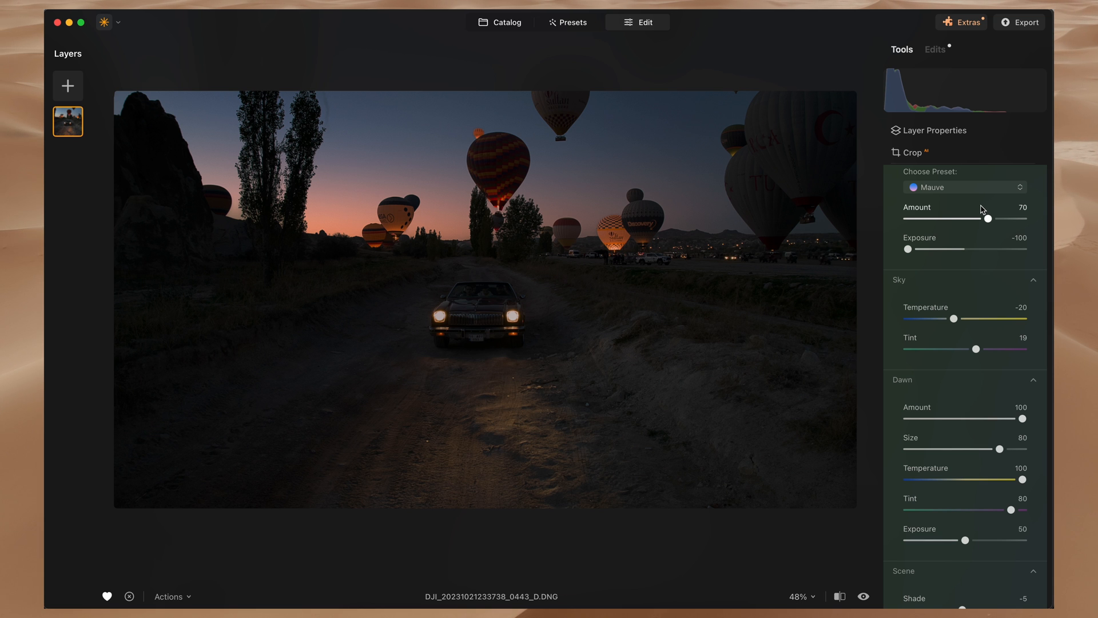
- Set the Twilight Enhancer's overall Exposure to -30 and its Amount to 76
drag(909, 251, 945, 252)
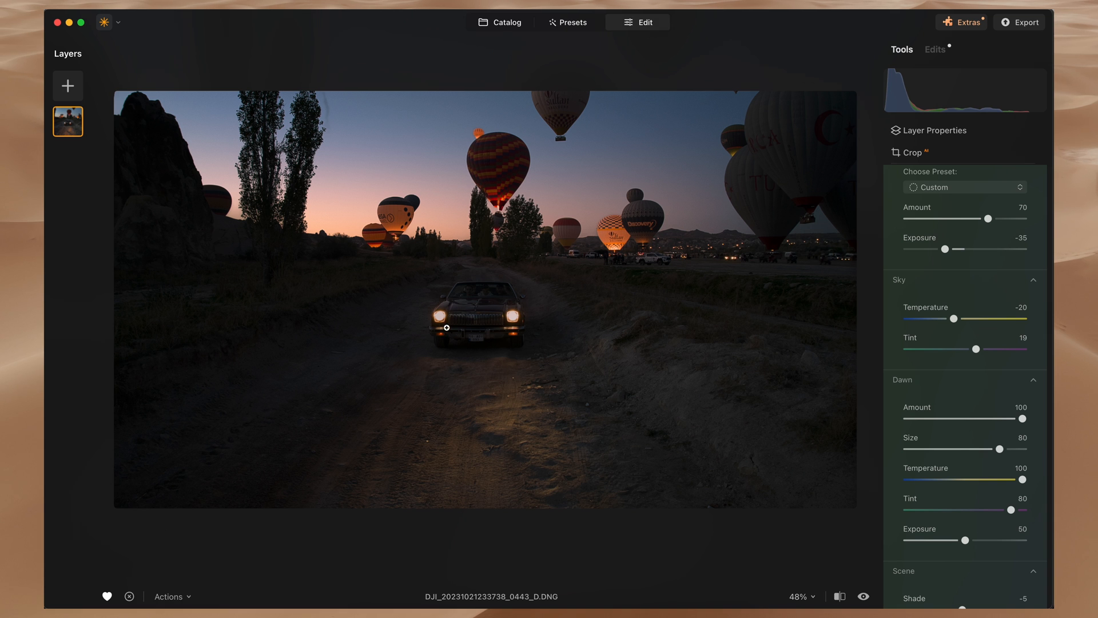
drag(945, 248, 957, 240)
scroll(961, 212, down, 2)
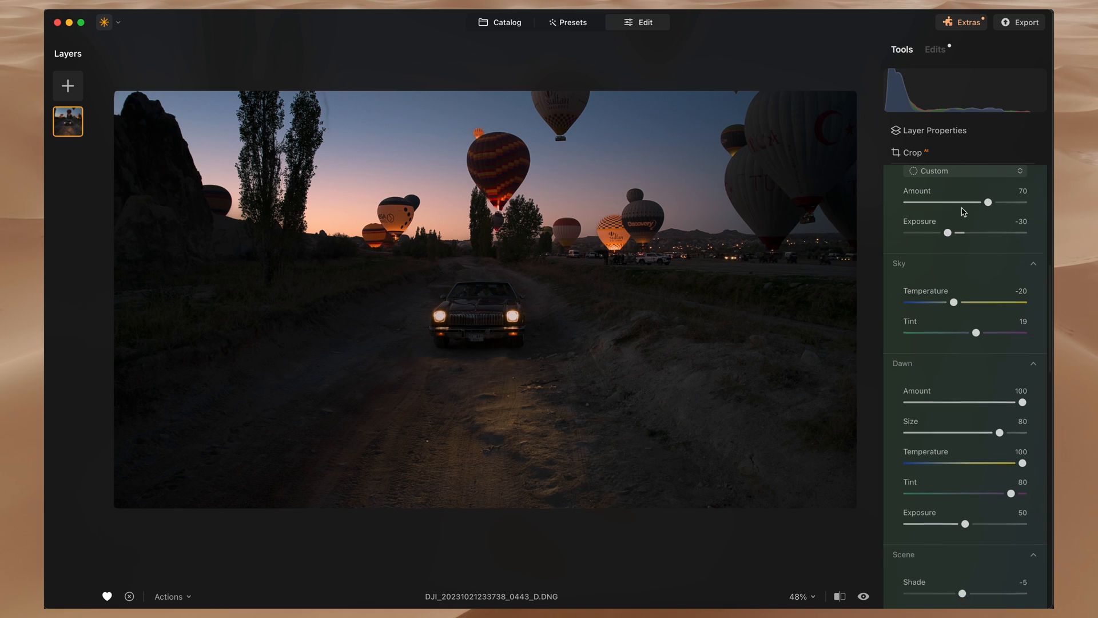
scroll(973, 217, up, 3)
drag(989, 234, 997, 231)
- Set the Twilight Enhancer's Sky Temperature to 1 and Sky Tint to 40
scroll(953, 252, down, 3)
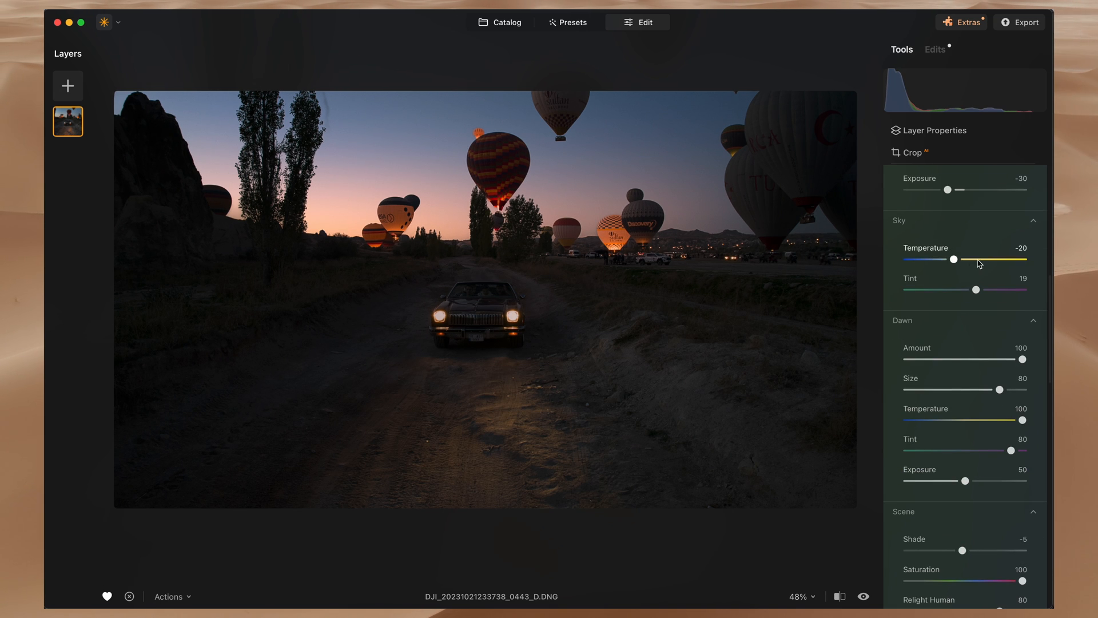
scroll(954, 251, down, 1)
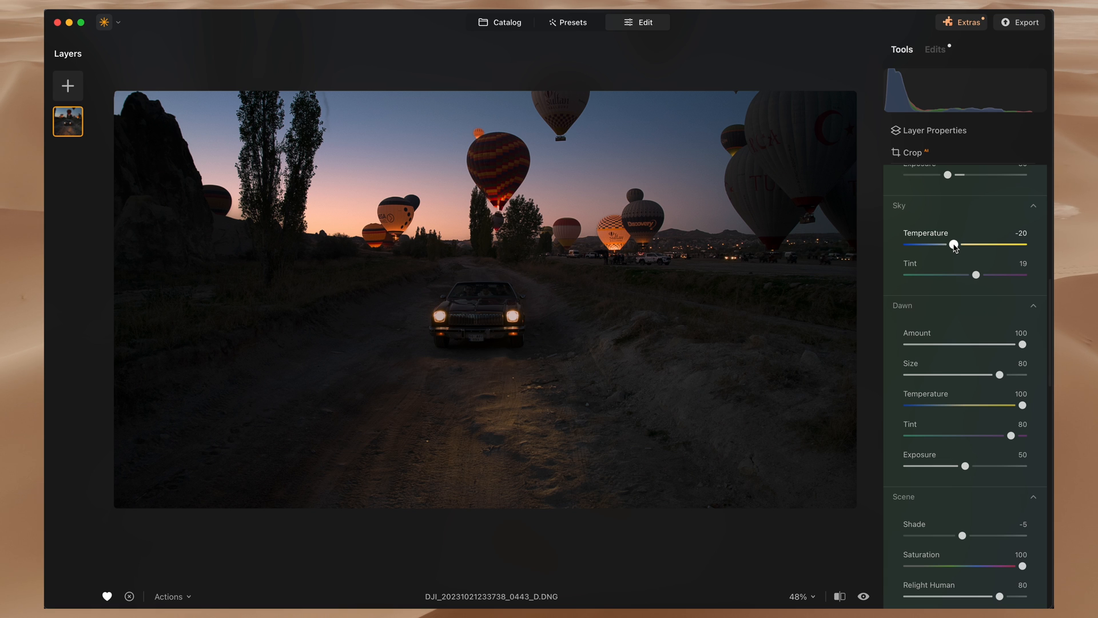
drag(953, 246, 990, 279)
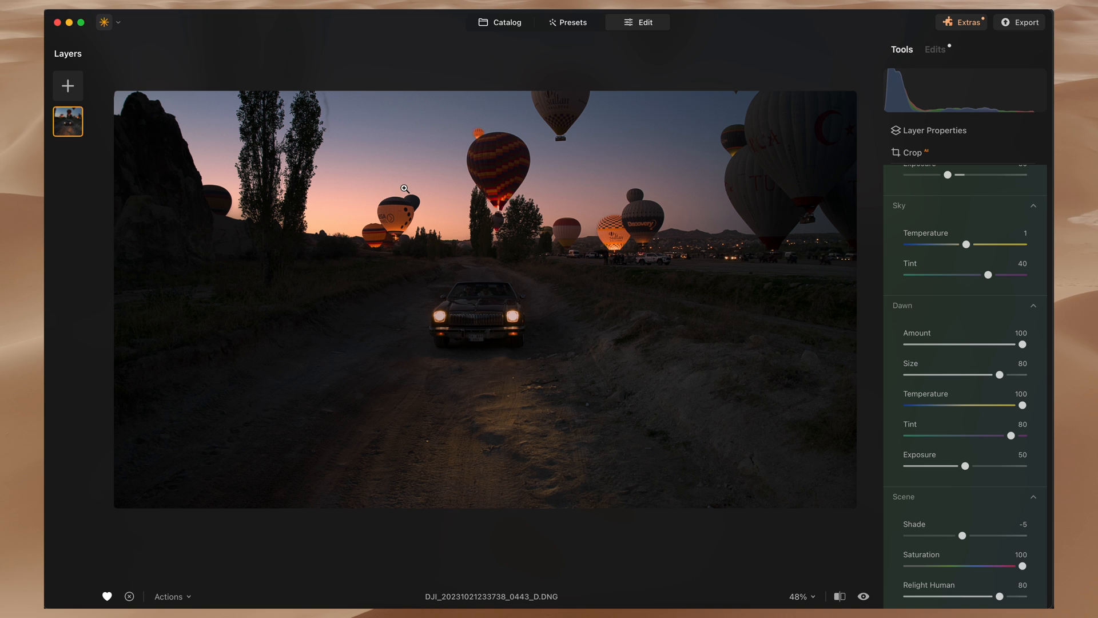
- Set the Twilight Enhancer's overall Amount to 85 and Exposure to -20
scroll(973, 229, up, 3)
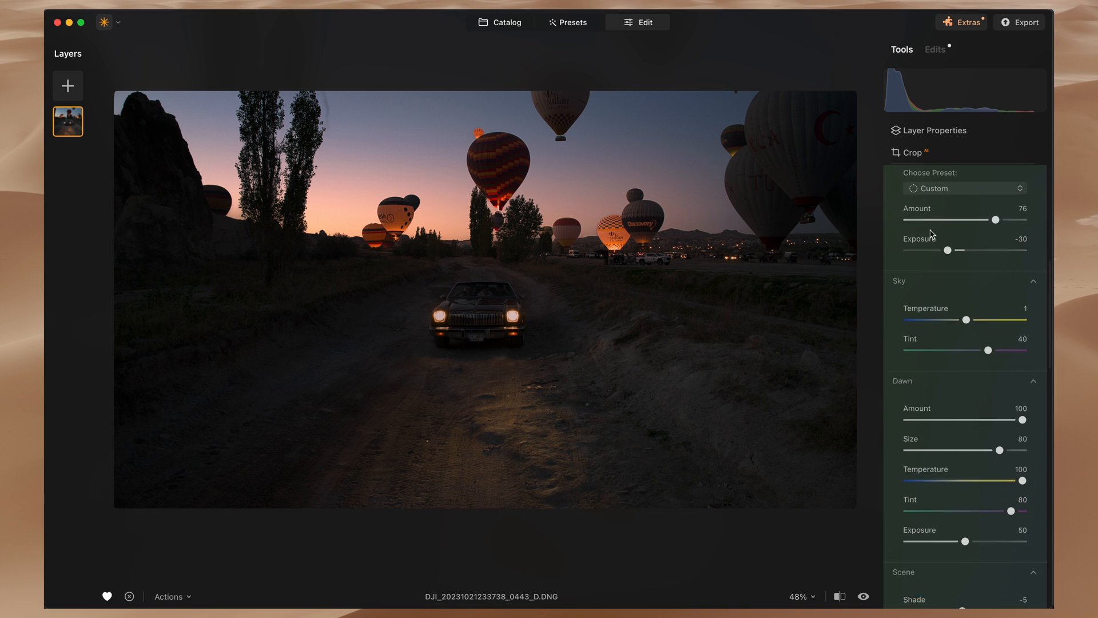
drag(996, 225, 1005, 226)
drag(948, 256, 955, 259)
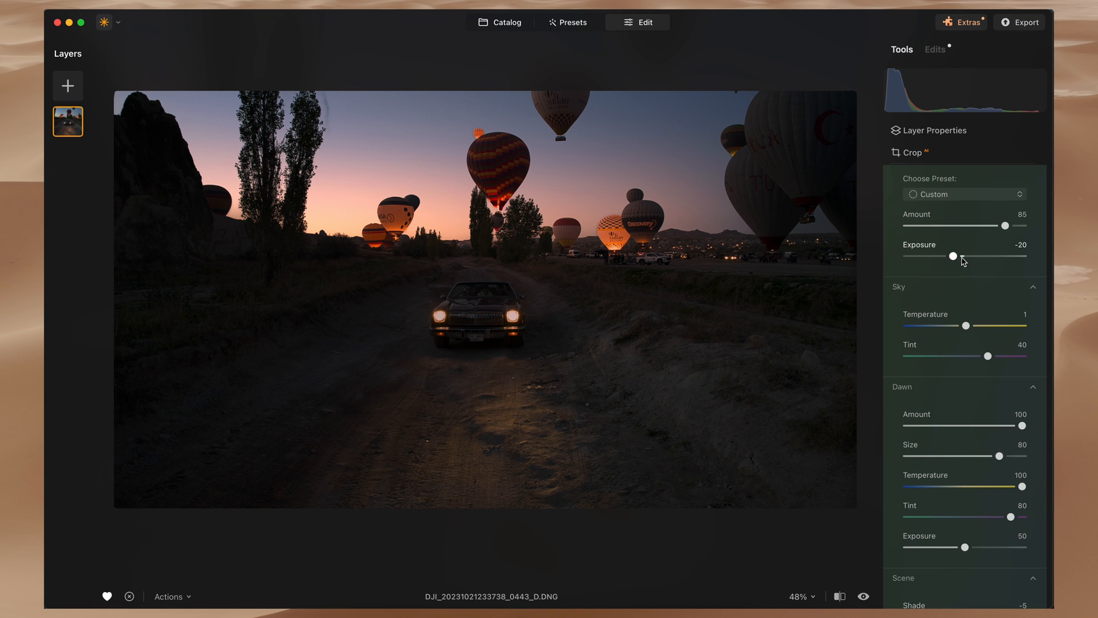
- Compare the original photo with the twilight-enhanced version
scroll(948, 255, down, 3)
scroll(930, 260, down, 2)
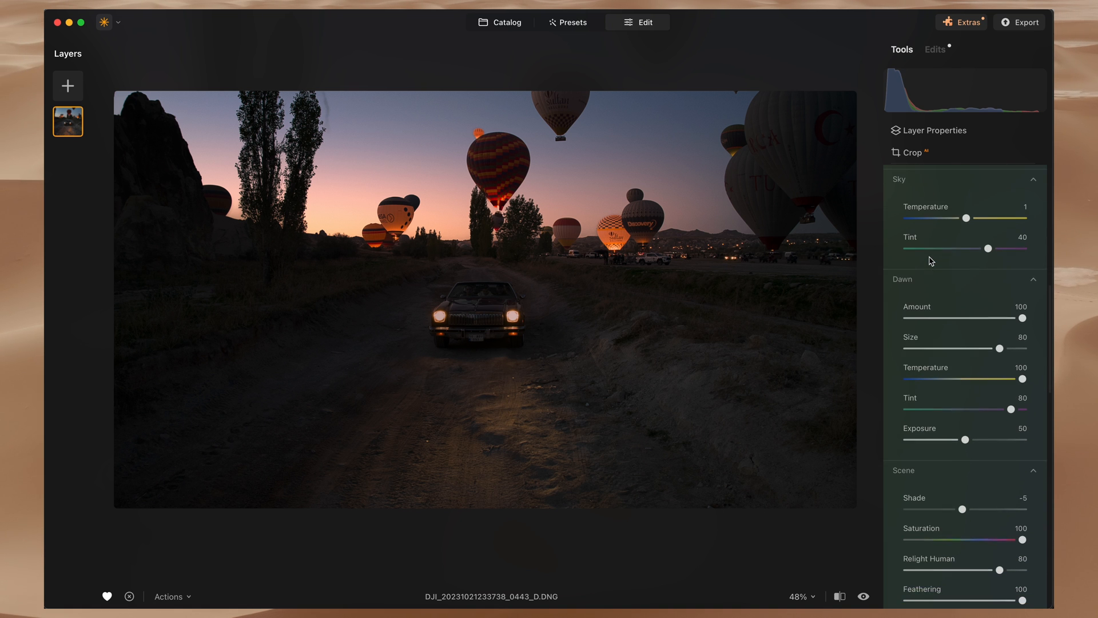
key(backslash)
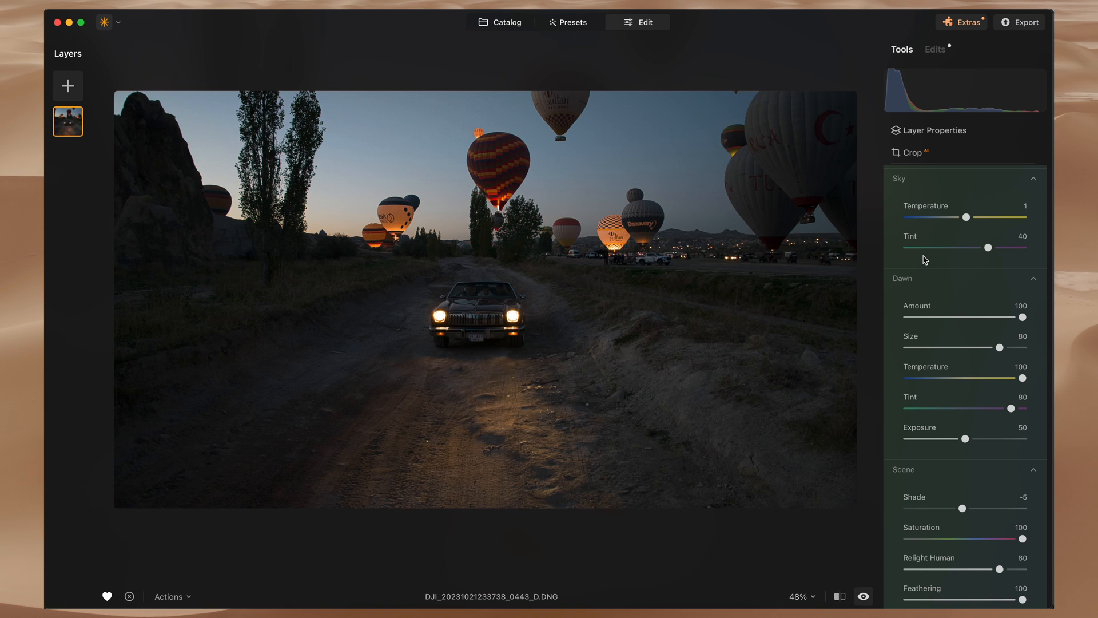
key(backslash)
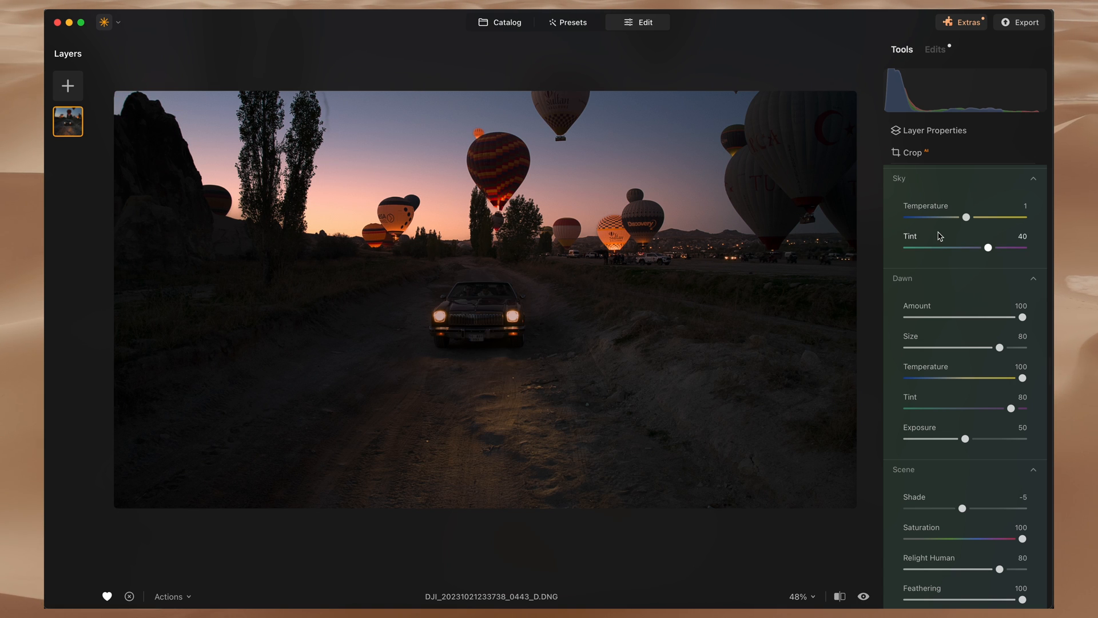
- Try varying the Twilight Enhancer's Dawn Amount, leaving it at 100
scroll(939, 233, down, 1)
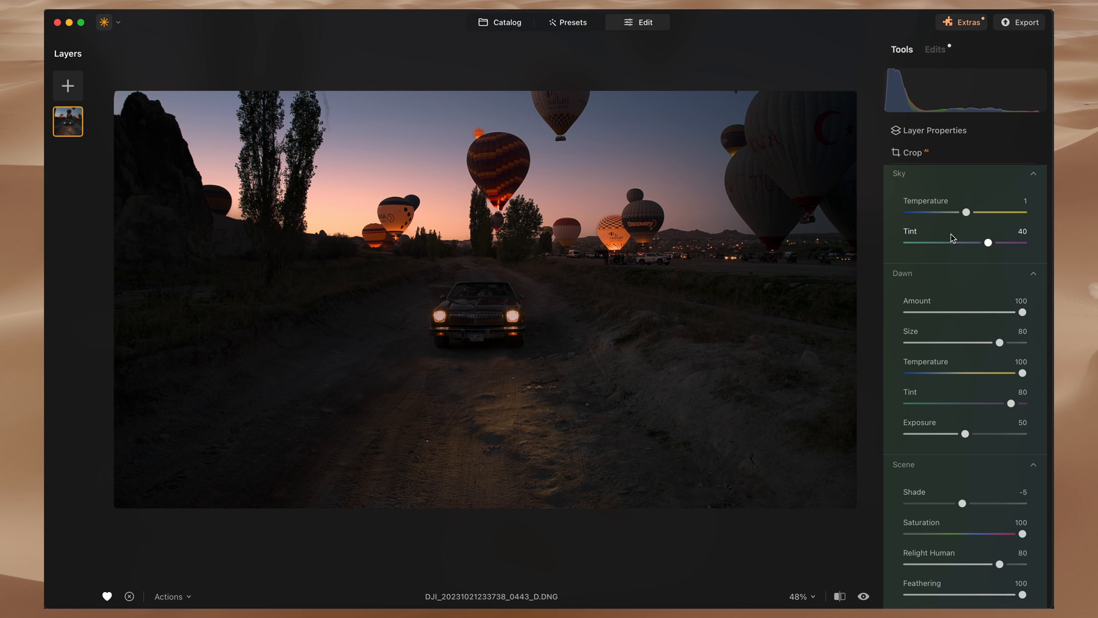
scroll(952, 235, down, 2)
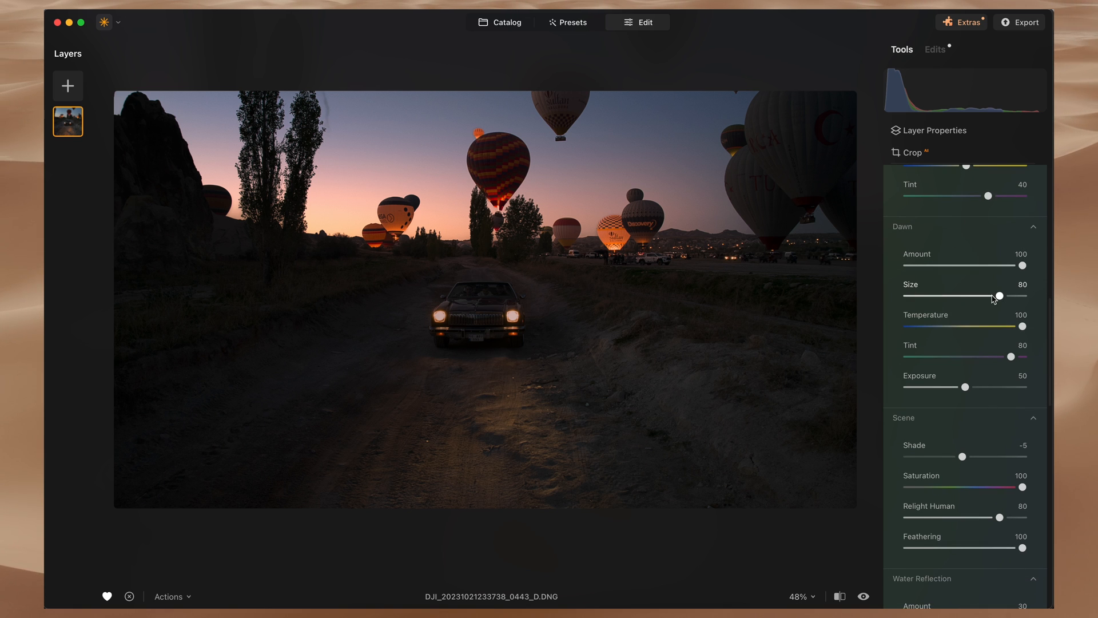
drag(1023, 266, 1052, 280)
scroll(971, 277, down, 2)
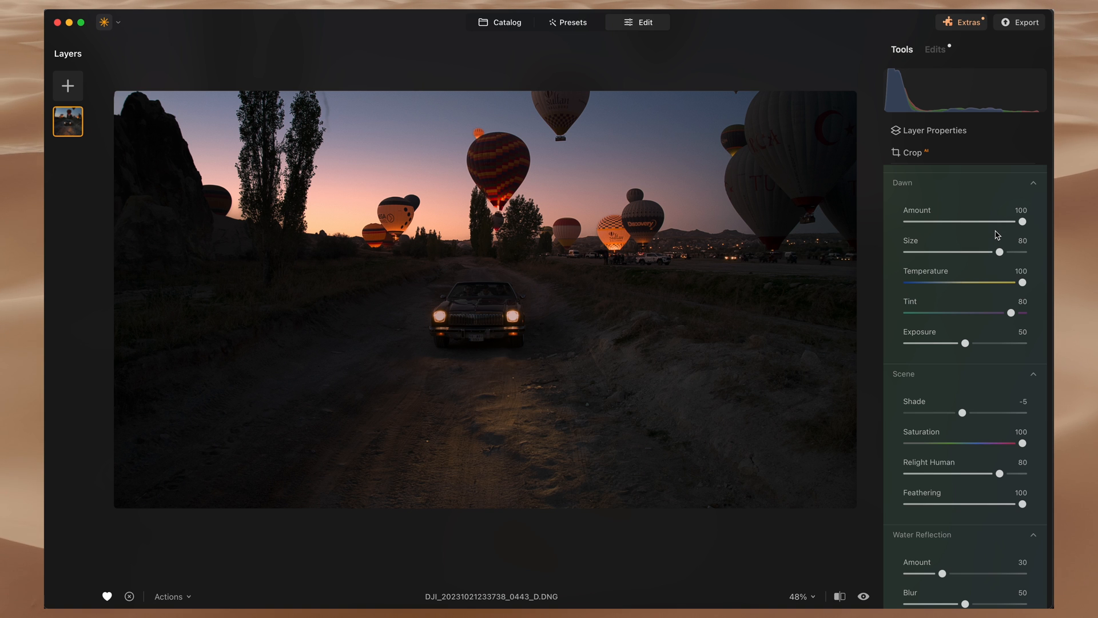
- Set the Scene Shade of the Twilight Enhancer to -59
scroll(988, 238, down, 5)
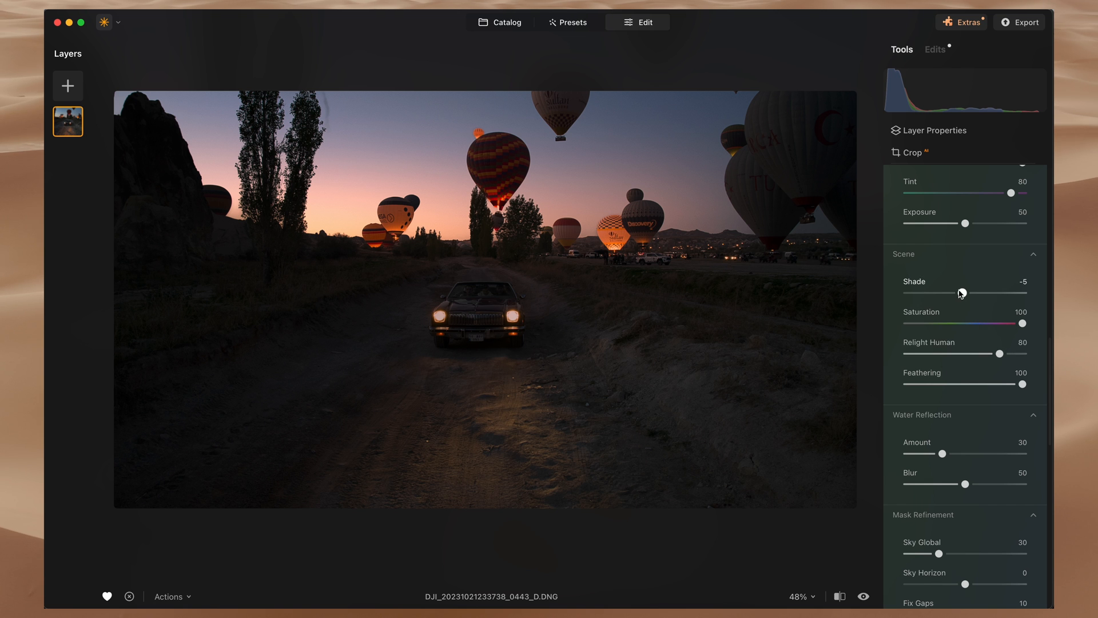
mouse_move(962, 293)
mouse_down()
mouse_move(973, 294)
mouse_move(922, 298)
mouse_move(1002, 298)
mouse_move(912, 298)
mouse_move(961, 297)
mouse_move(932, 302)
mouse_up()
scroll(933, 303, down, 3)
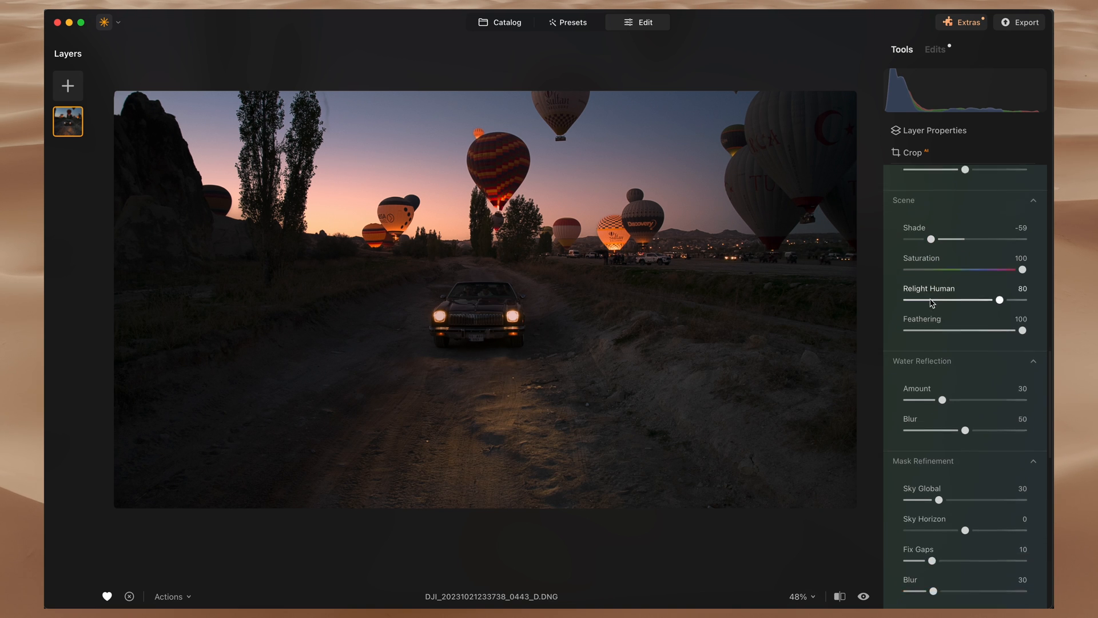
- Add a brush mask to the Relight tool by painting over both car headlights at size 100 and full strength
scroll(933, 303, down, 3)
scroll(959, 309, down, 2)
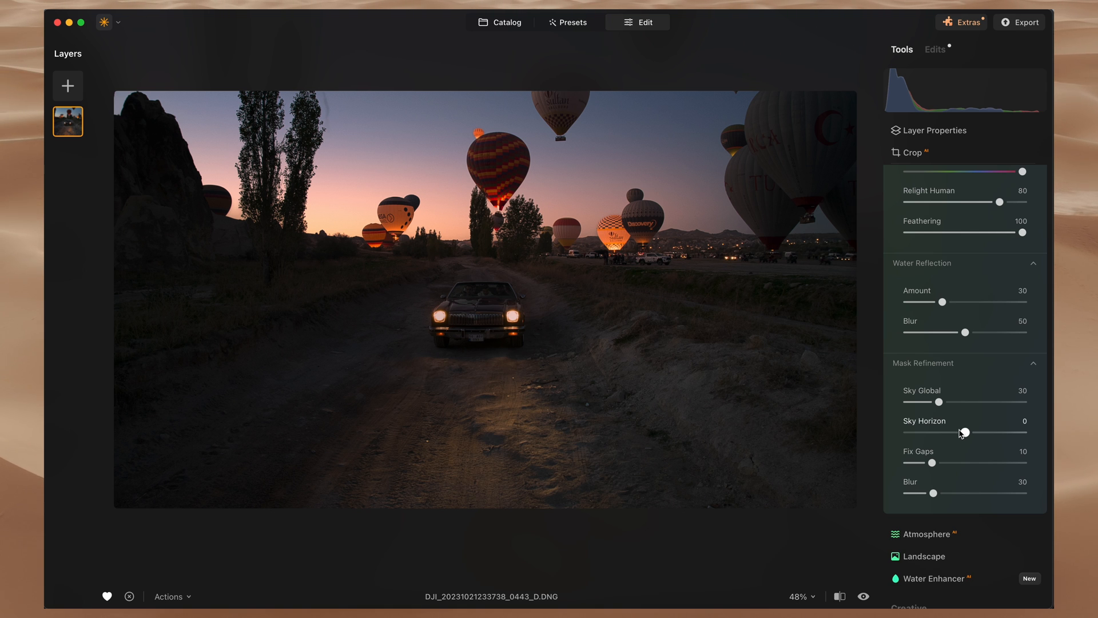
scroll(961, 433, down, 7)
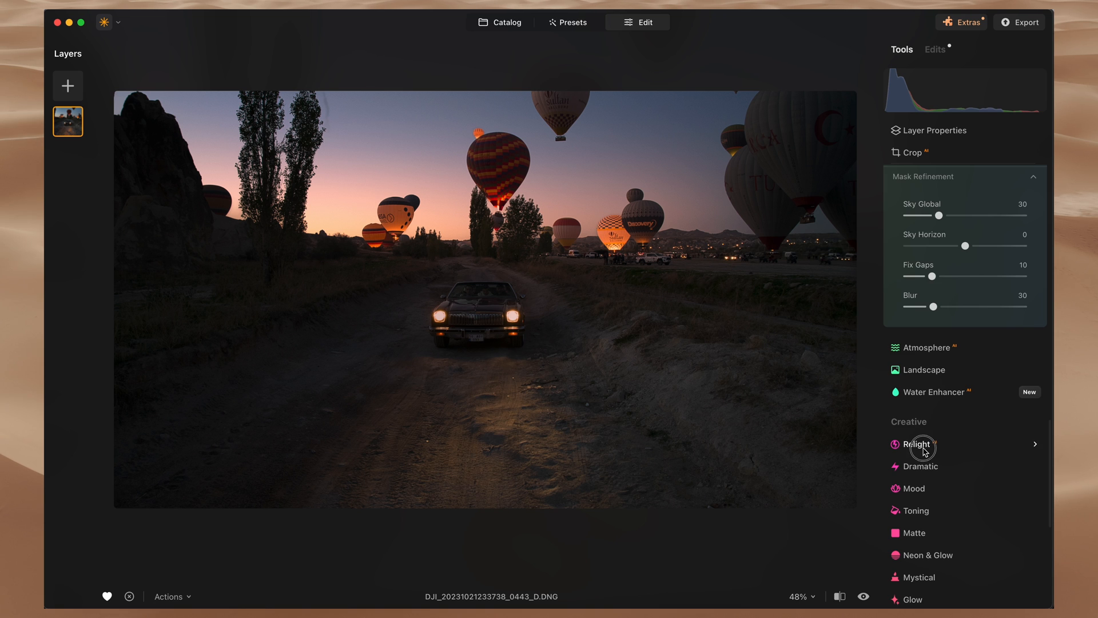
click(918, 445)
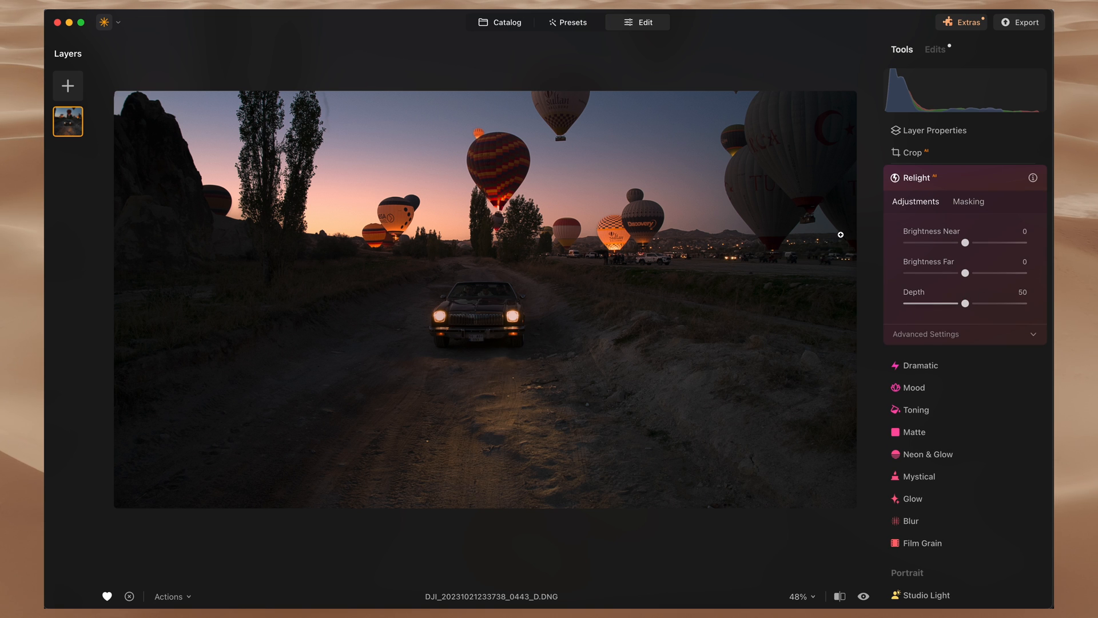
click(971, 204)
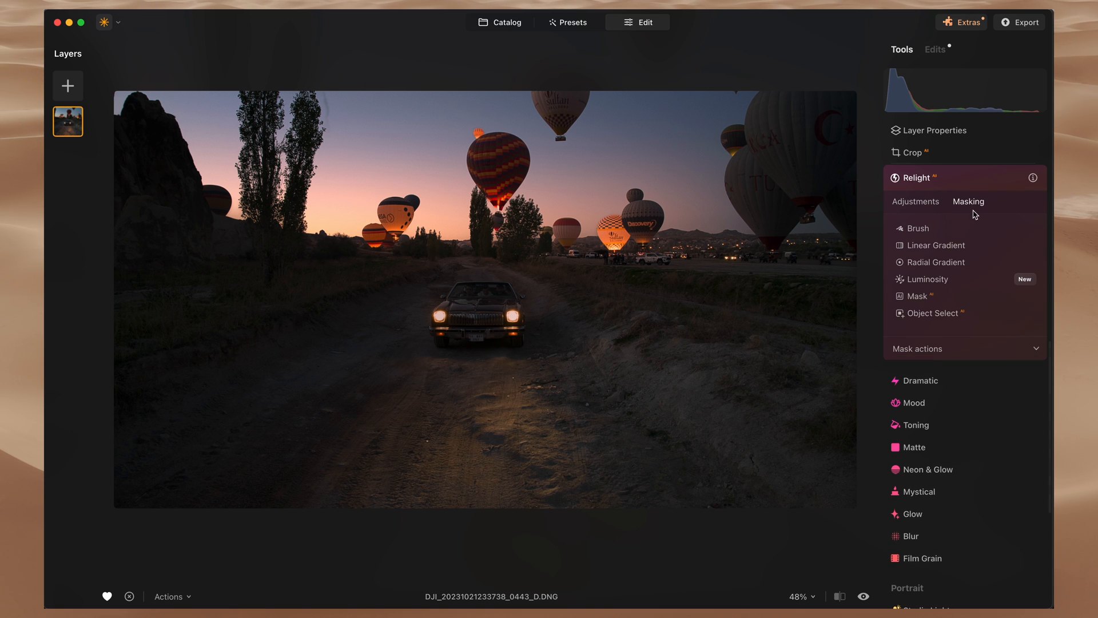
click(923, 229)
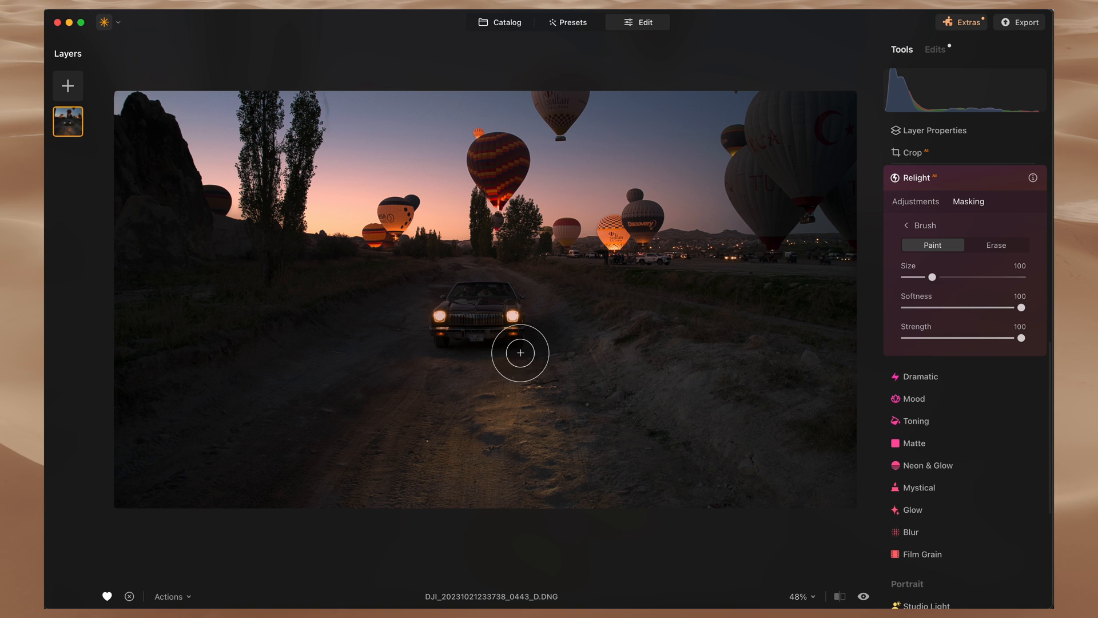
click(513, 317)
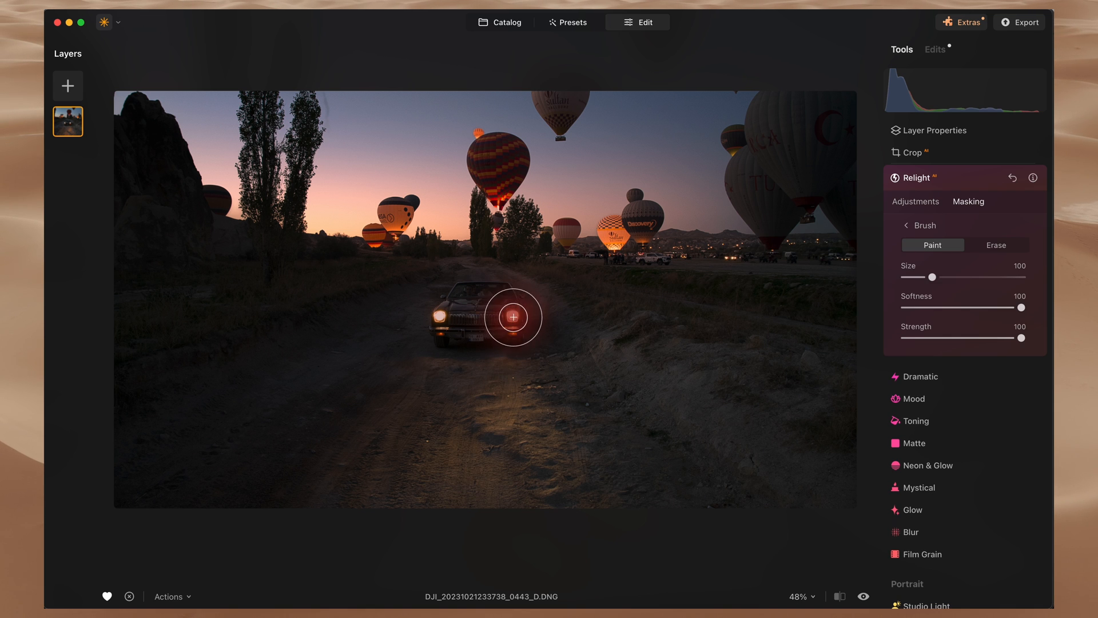
click(440, 316)
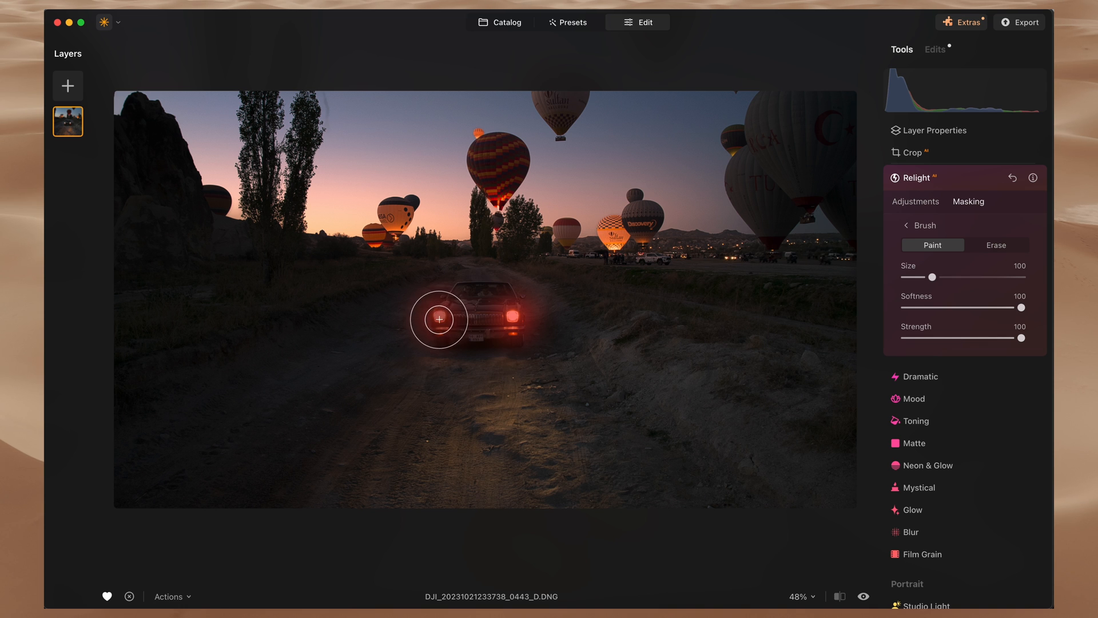
- Extend the Relight mask around both headlights with brush size 194 and strength 25, and set Brightness Far to 72
drag(932, 277, 960, 277)
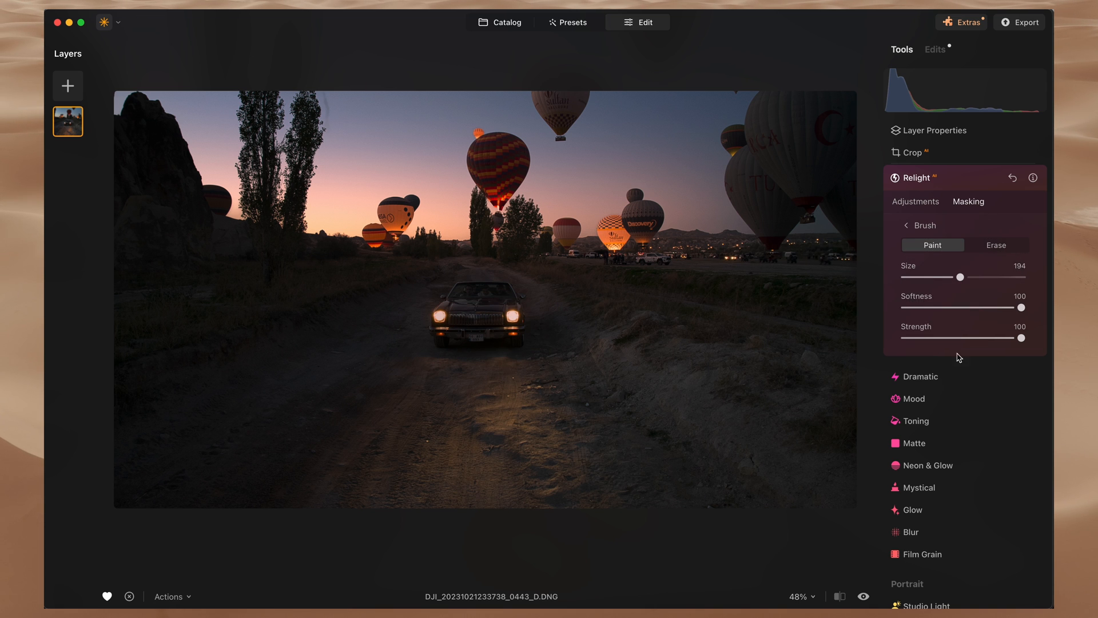
drag(932, 338, 935, 338)
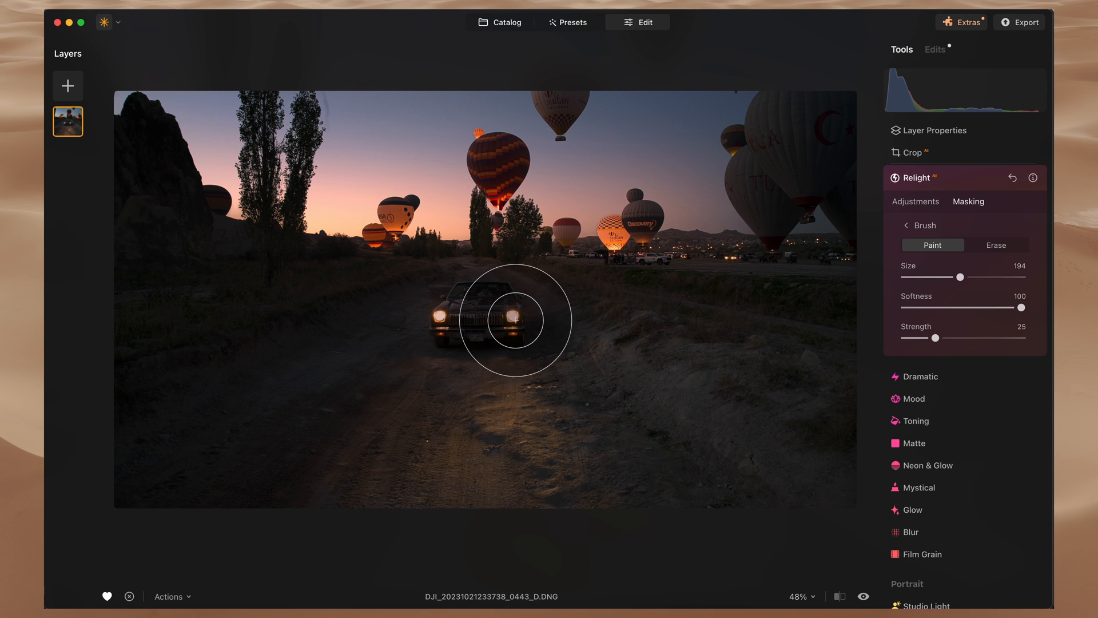
drag(510, 315, 511, 315)
drag(441, 319, 436, 314)
click(929, 207)
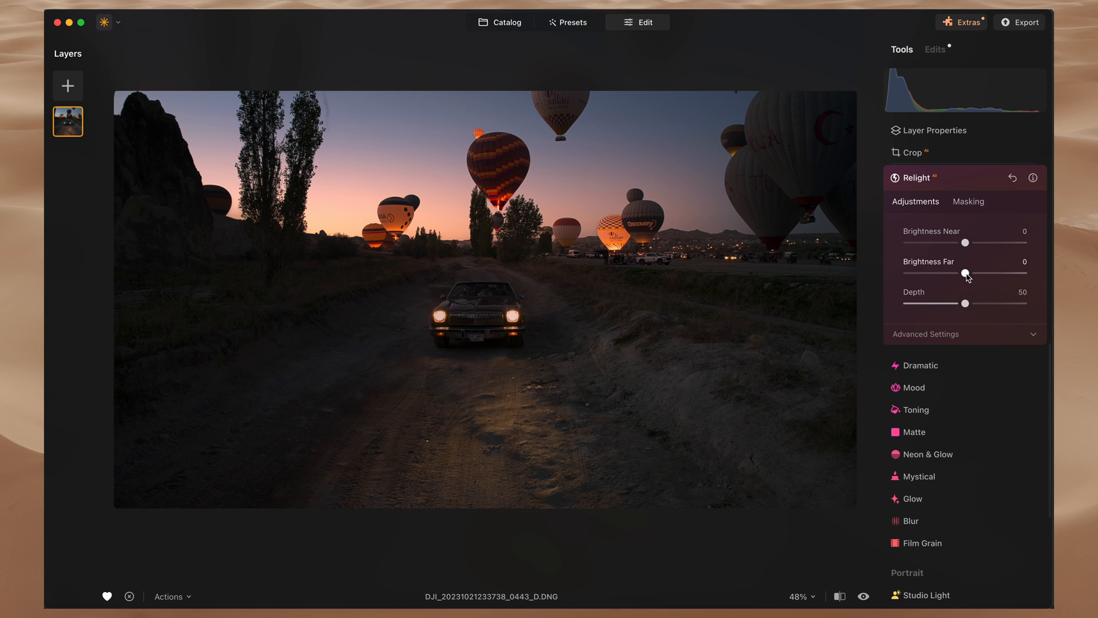
drag(965, 273, 1007, 273)
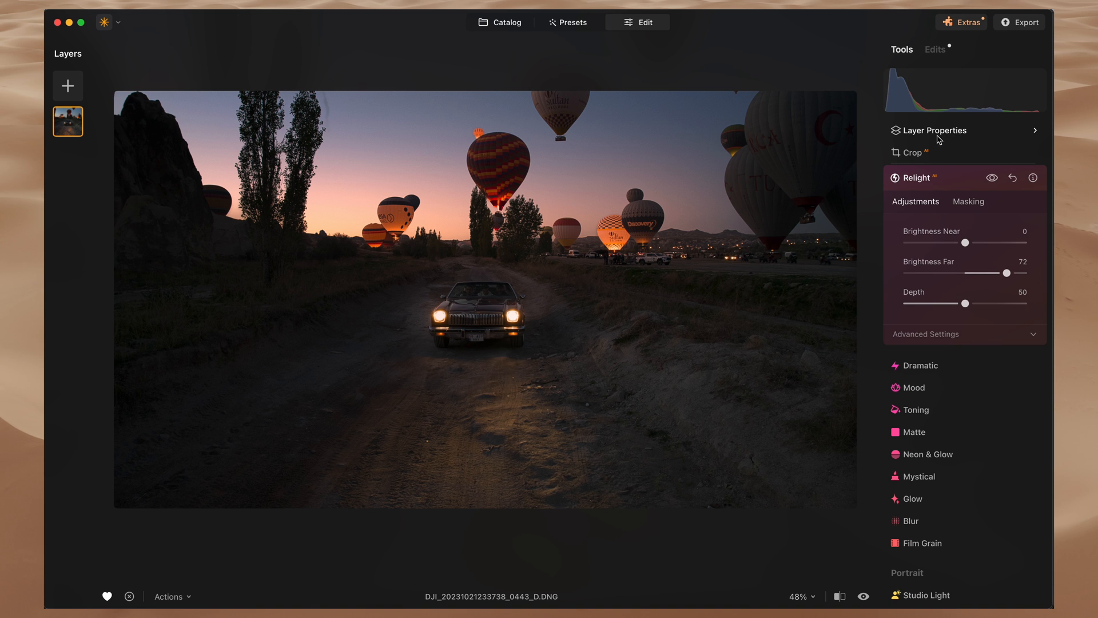
- Crop the photo with a Free ratio to a wide panoramic frame, trimming the foreground road and the upper sky
click(913, 153)
click(954, 204)
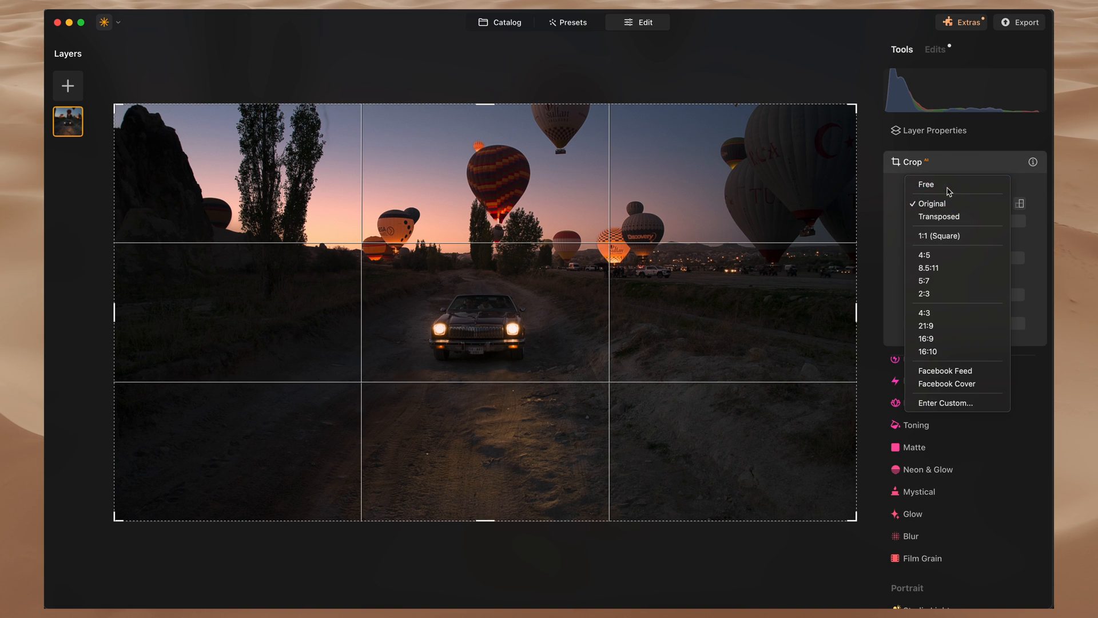
click(944, 184)
drag(485, 520, 541, 310)
drag(542, 309, 543, 307)
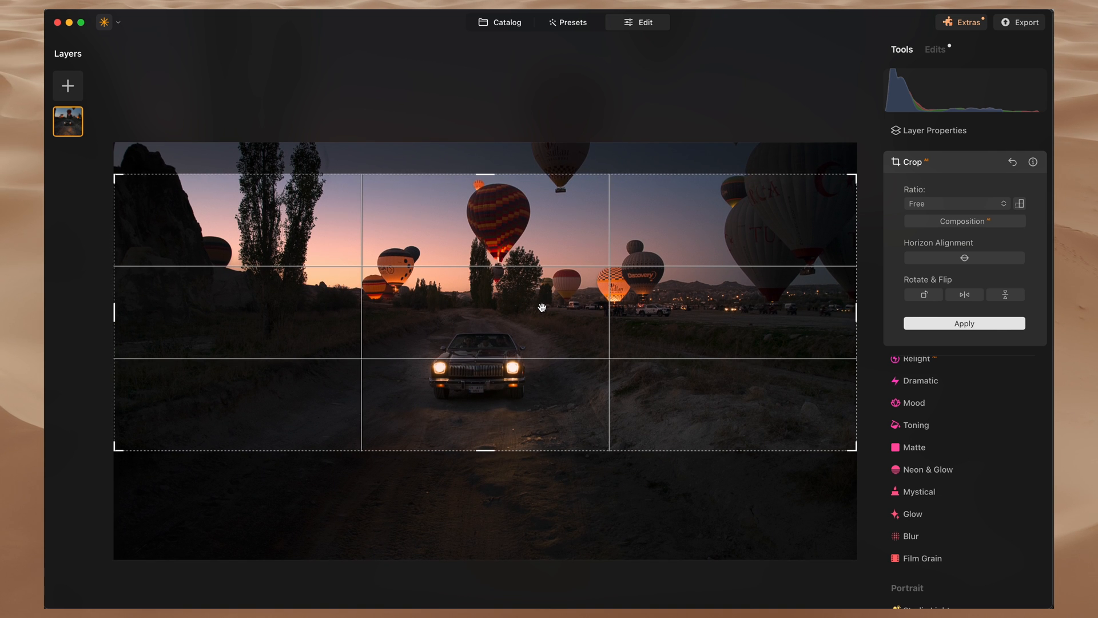
drag(491, 172, 491, 164)
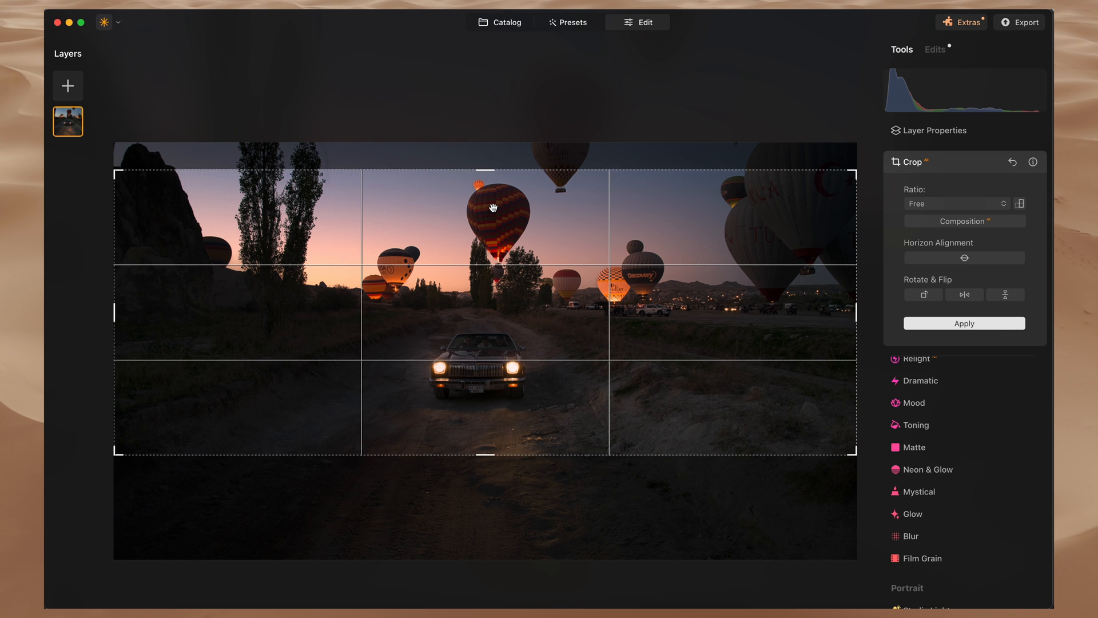
key(Return)
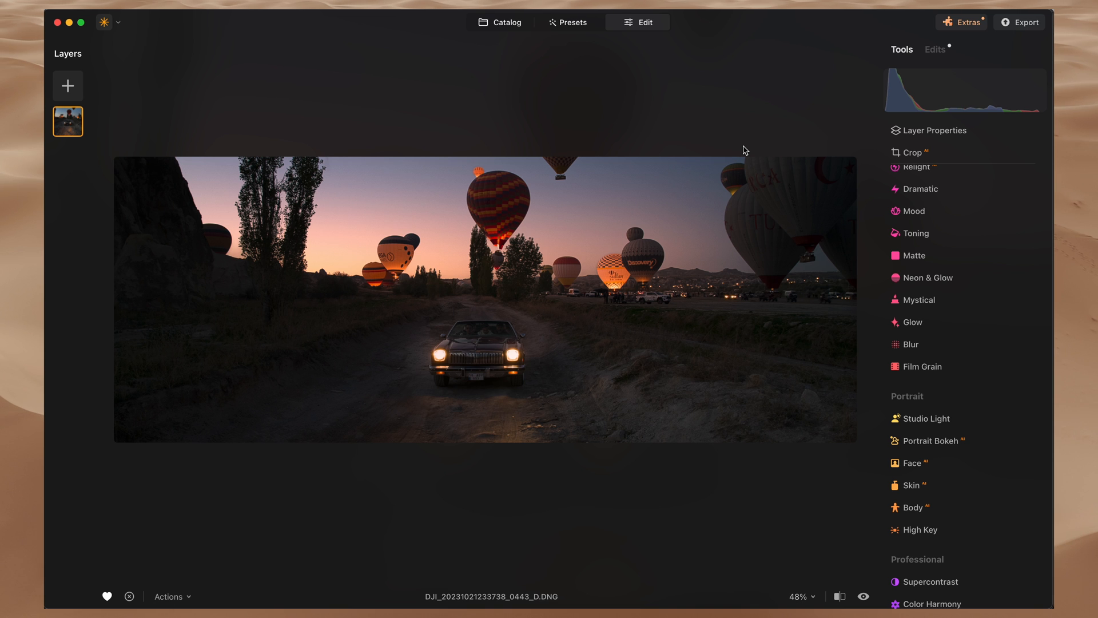
- Compare the cropped car and balloon photo with its unedited version several times, checking the sky and road tones
key(backslash)
key(backslash)
key(backslash)
key(backslash)
key(backslash)
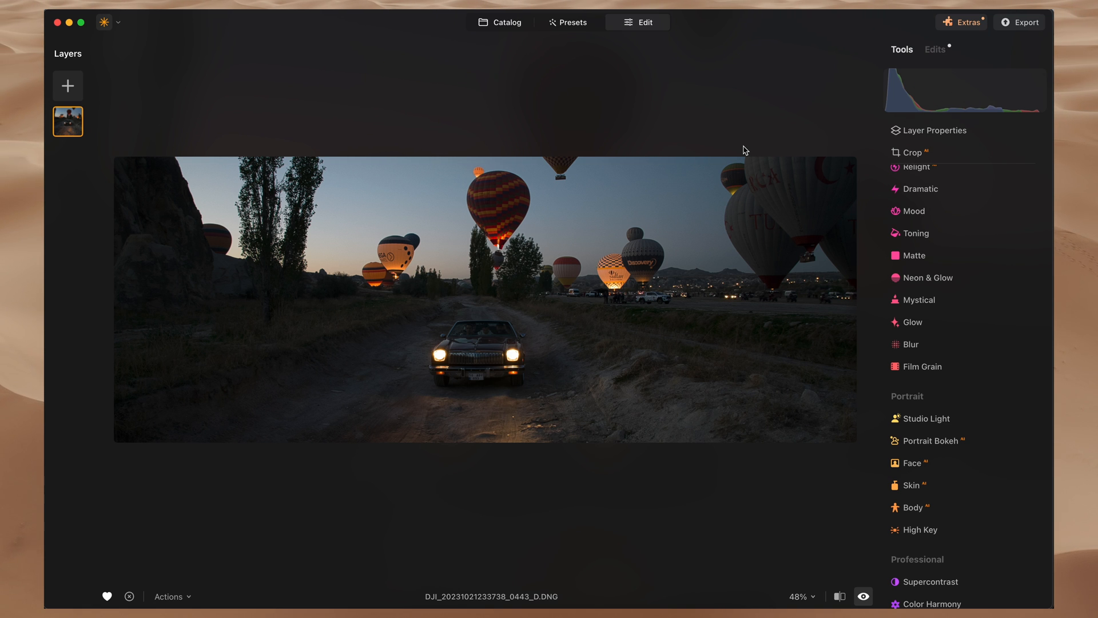
key(backslash)
key(backslash)
key(backslash)
key(backslash)
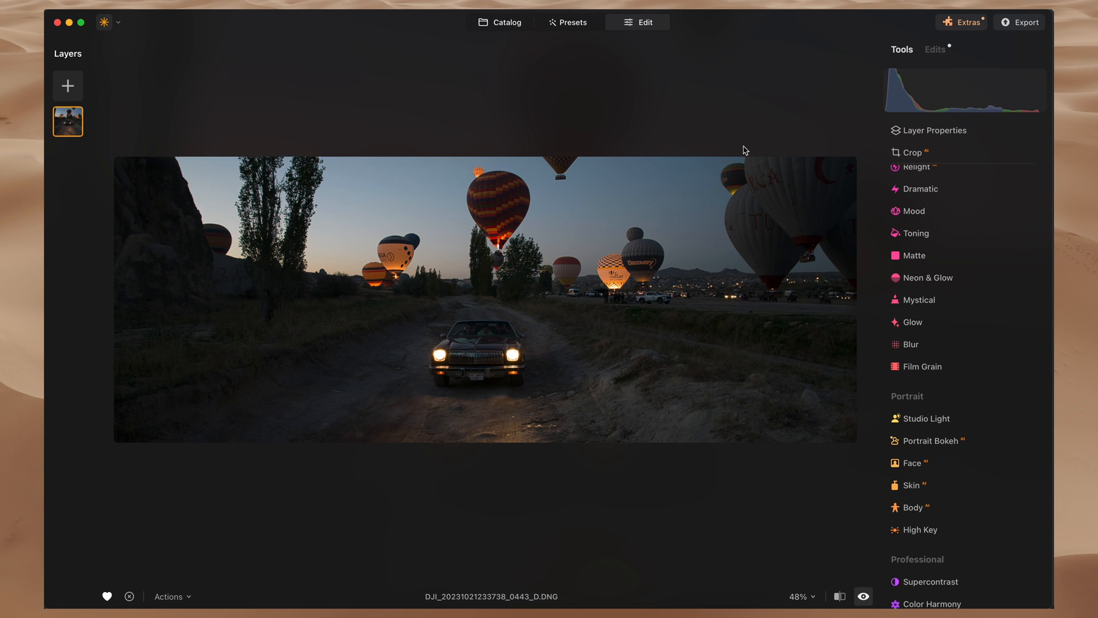
key(backslash)
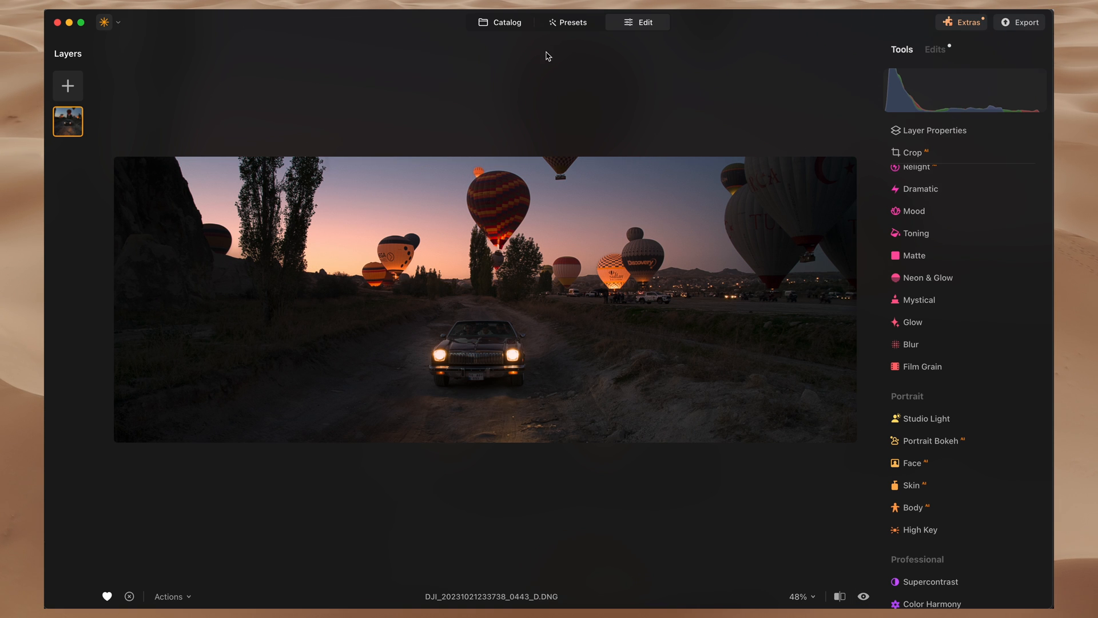
- Open the desert dune photo with the lone figure from the catalog for editing
click(514, 24)
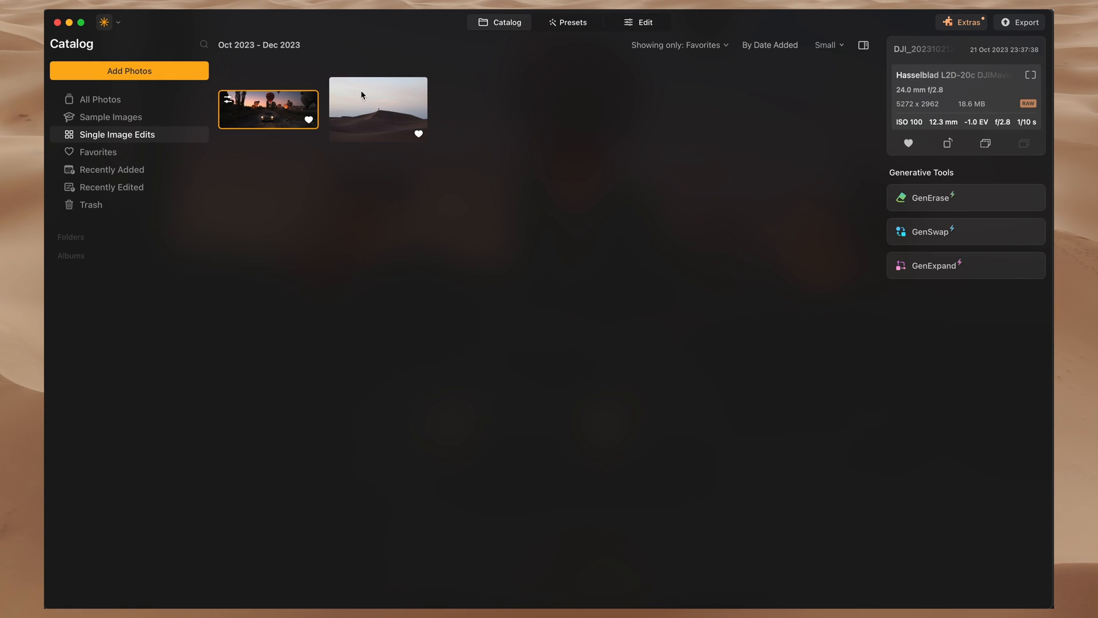
double_click(387, 105)
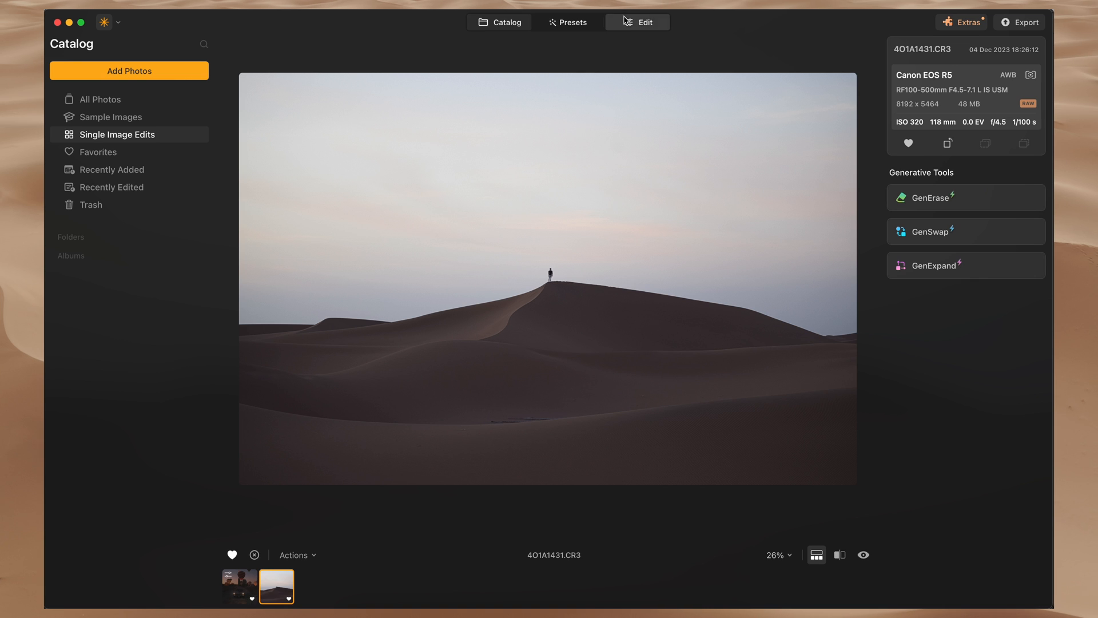
click(641, 22)
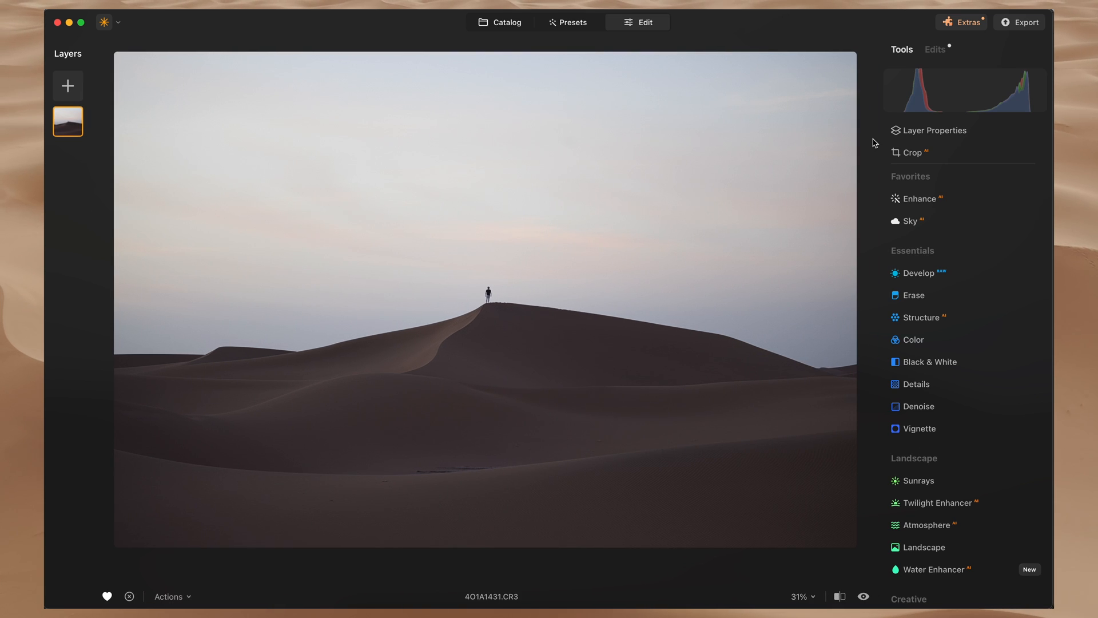
- Apply the Blush preset of the Twilight Enhancer to the dune photo
scroll(951, 417, down, 3)
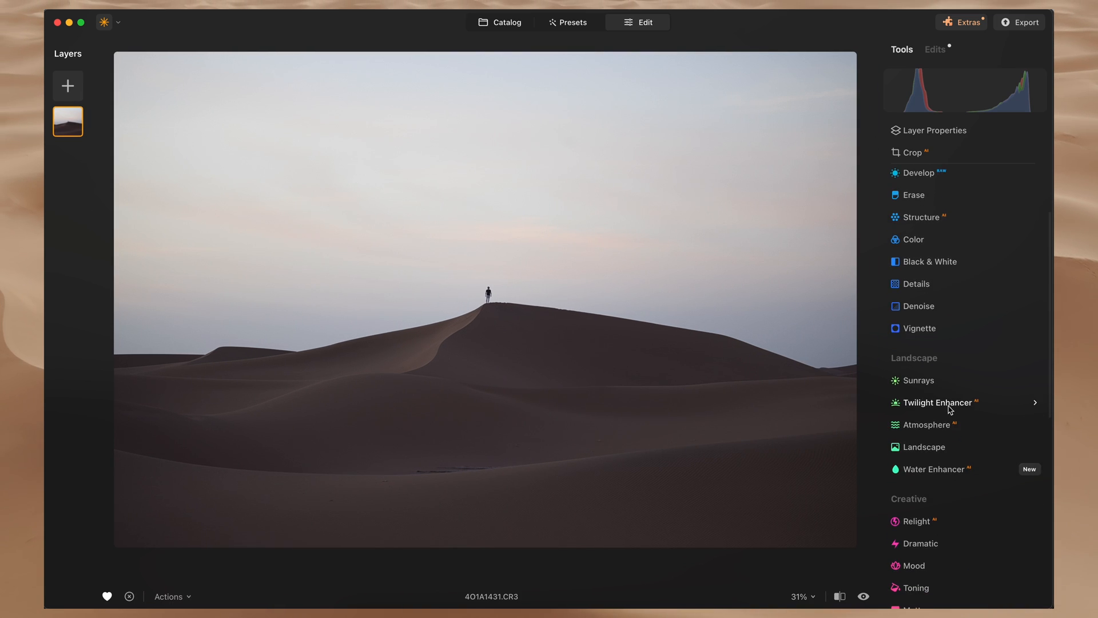
click(948, 407)
click(954, 245)
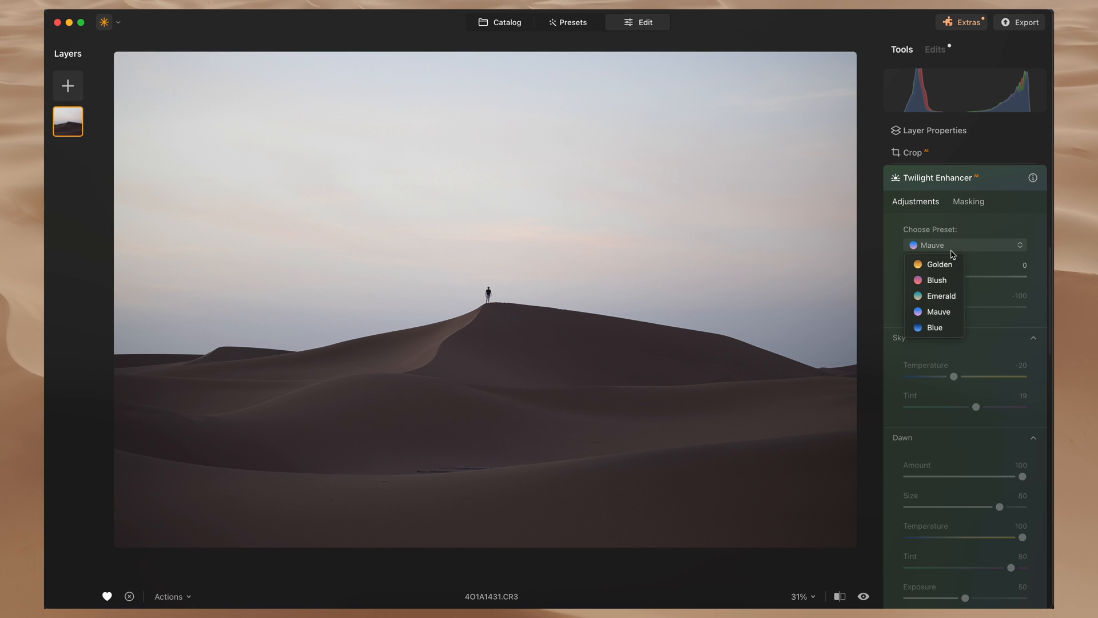
click(938, 280)
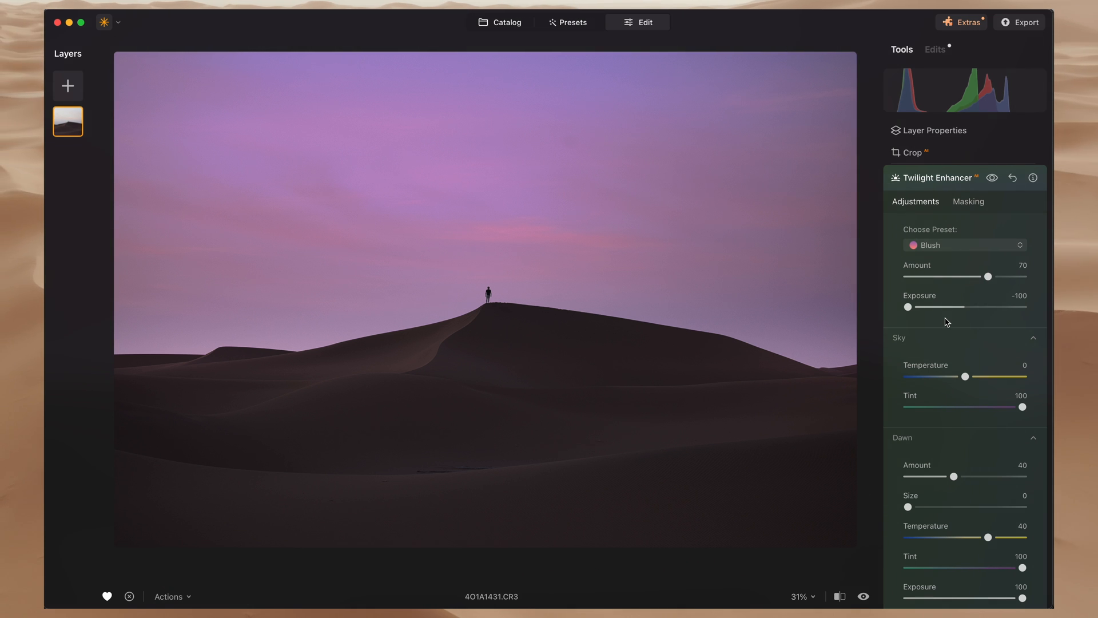
- Set the Twilight Enhancer's overall Exposure to -18 and compare the dune photo with its original
scroll(945, 321, down, 2)
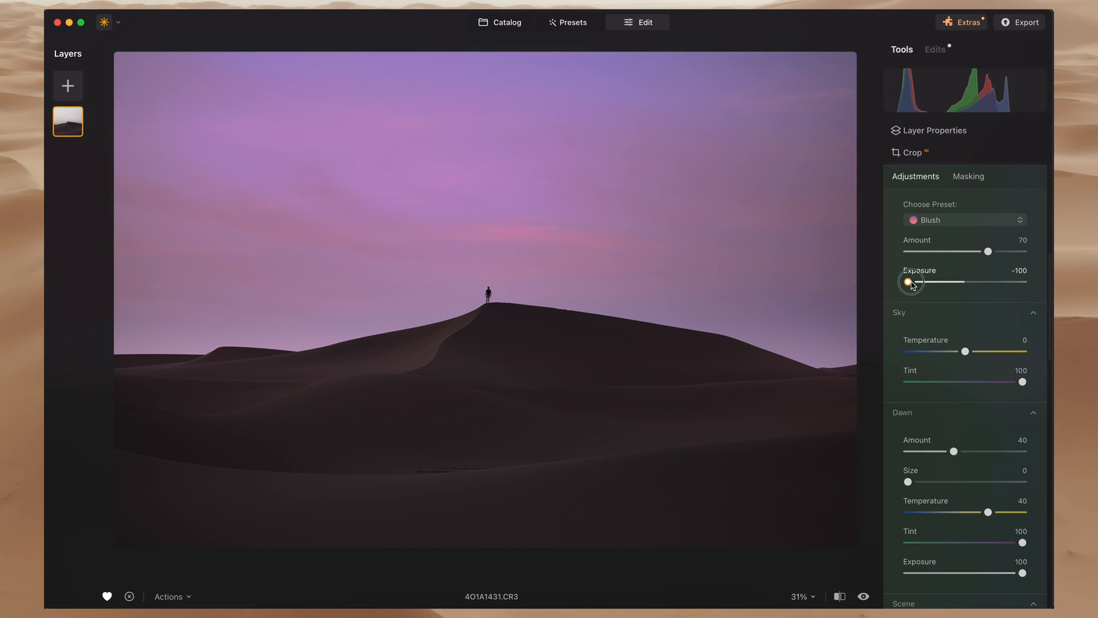
drag(908, 281, 960, 282)
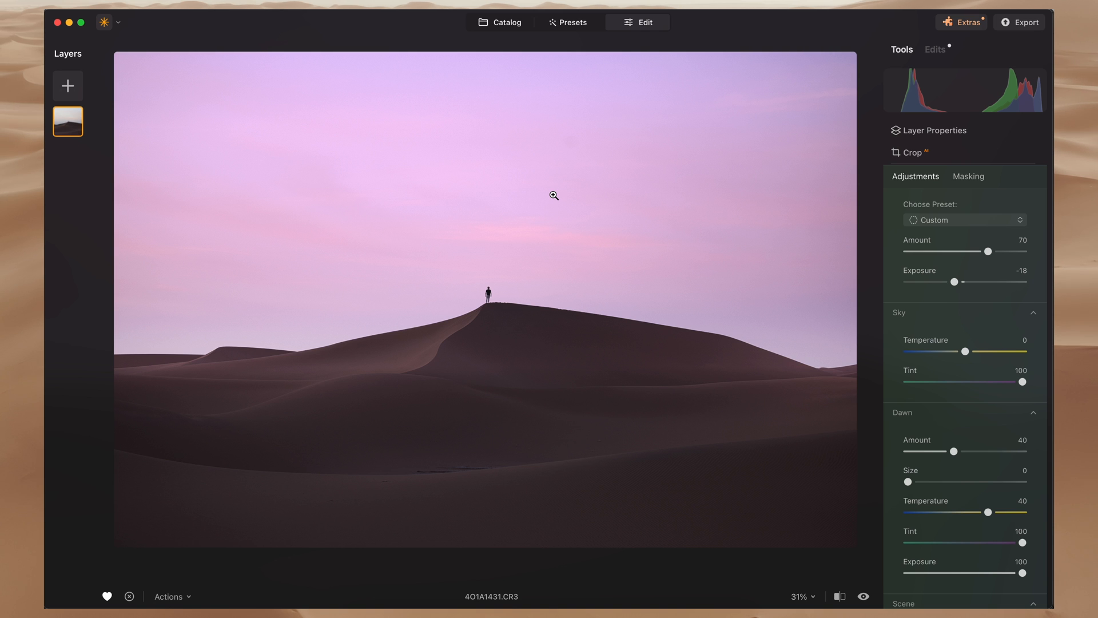
key(backslash)
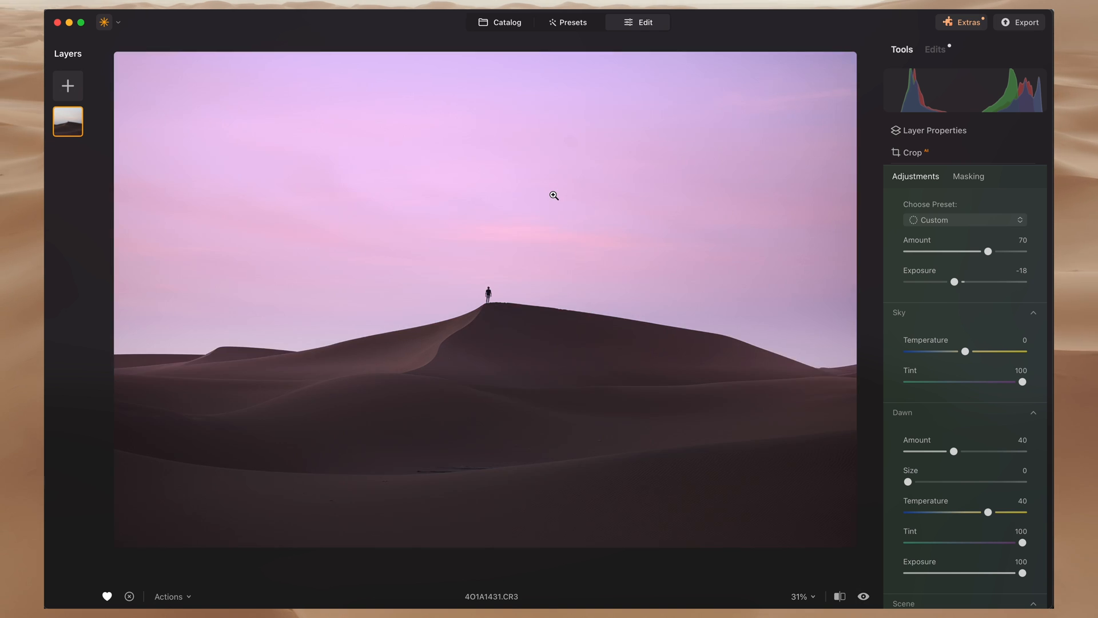
key(backslash)
key(backslash)
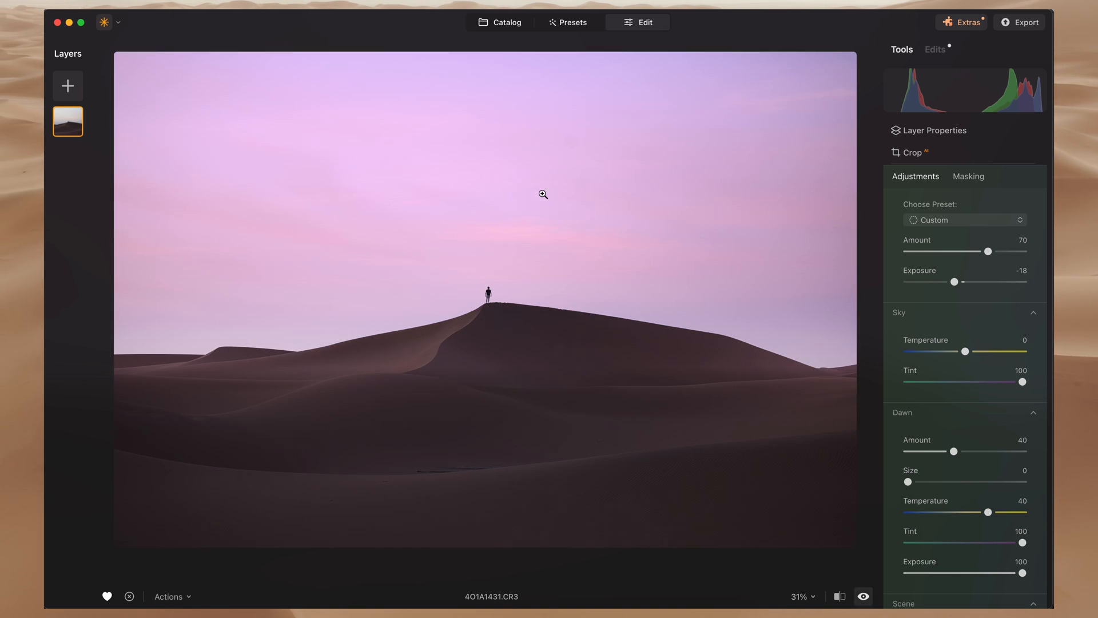
- Set the Scene Shade of the Twilight Enhancer to -51 for the dunes and review the remaining settings
scroll(915, 309, down, 3)
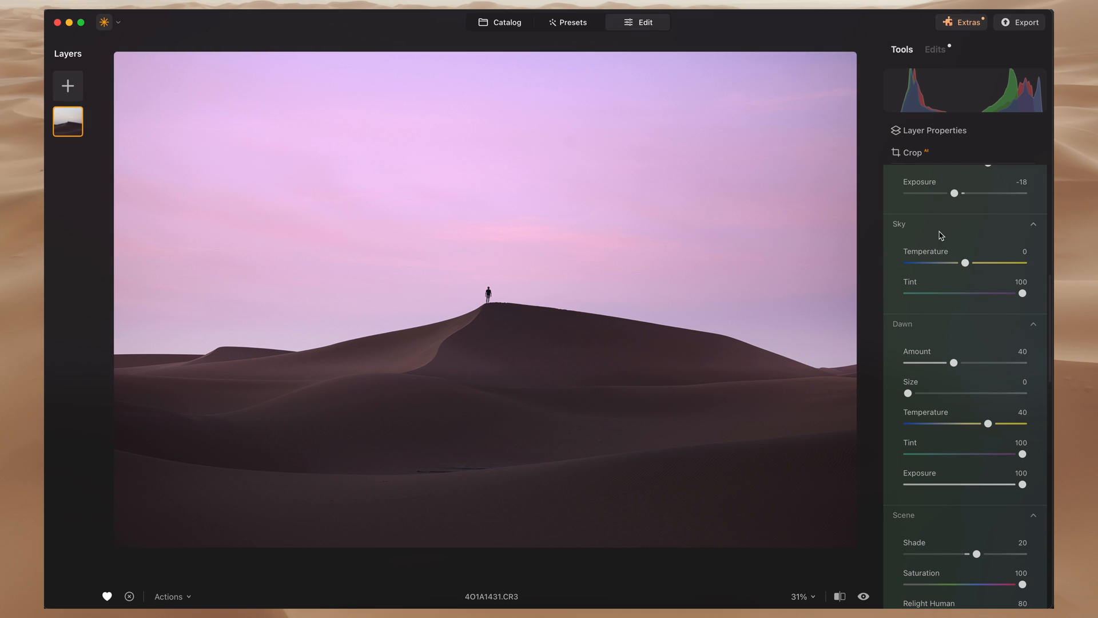
scroll(962, 294, down, 1)
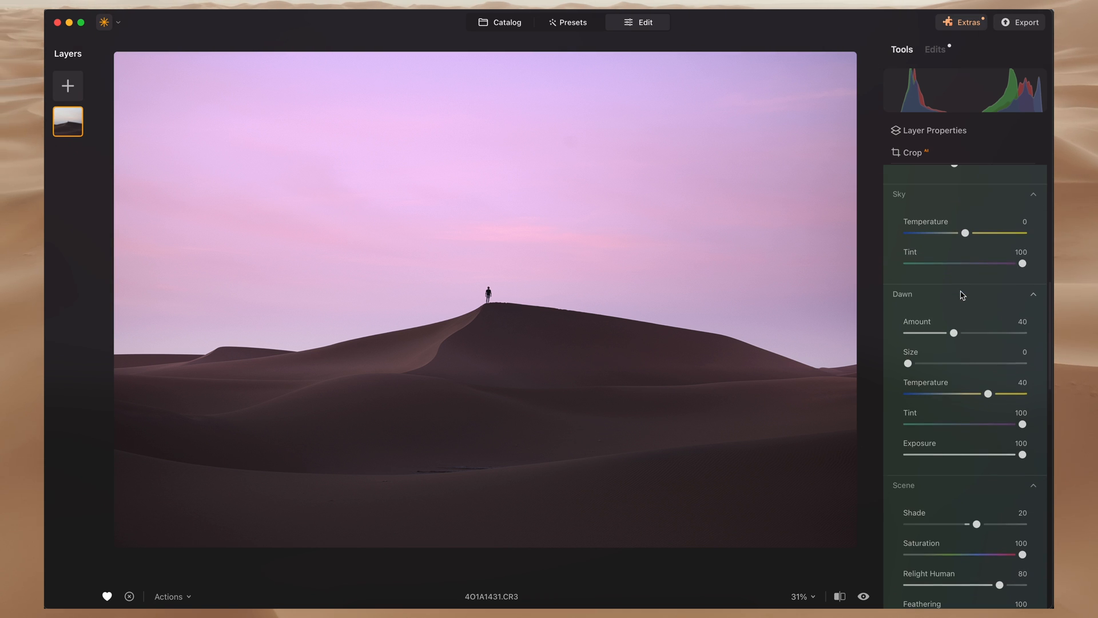
scroll(963, 303, down, 3)
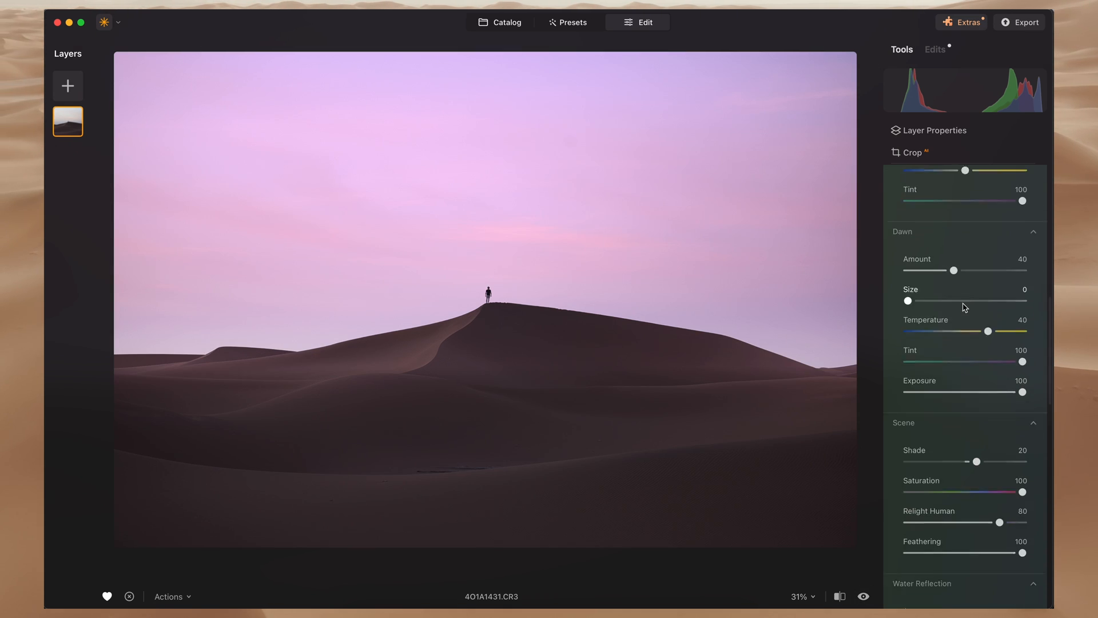
scroll(969, 264, down, 1)
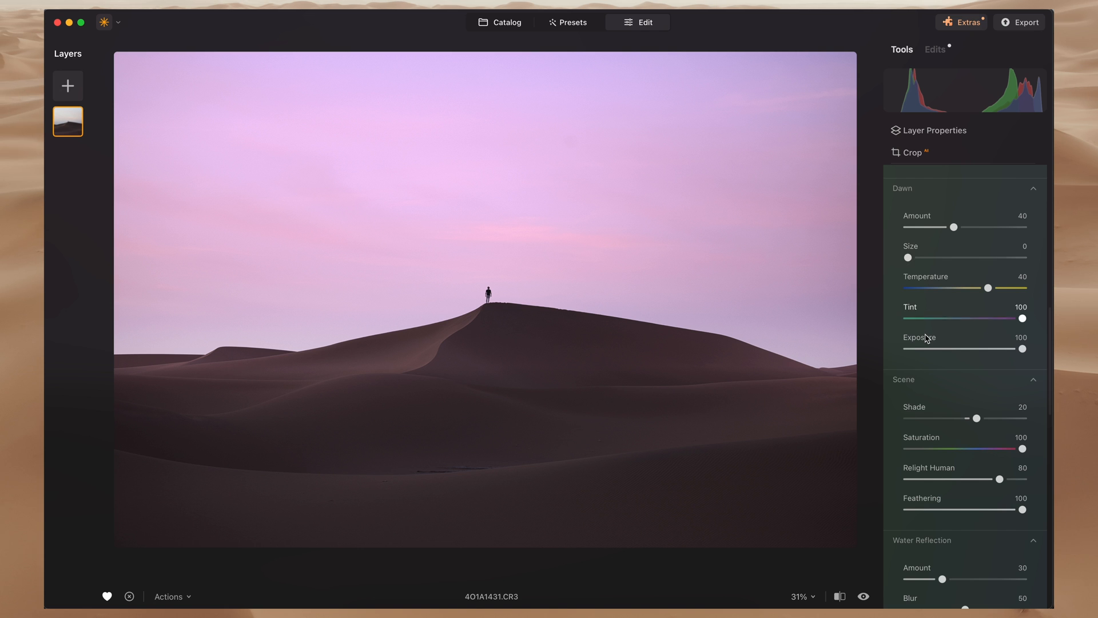
scroll(926, 337, down, 3)
scroll(926, 337, down, 3)
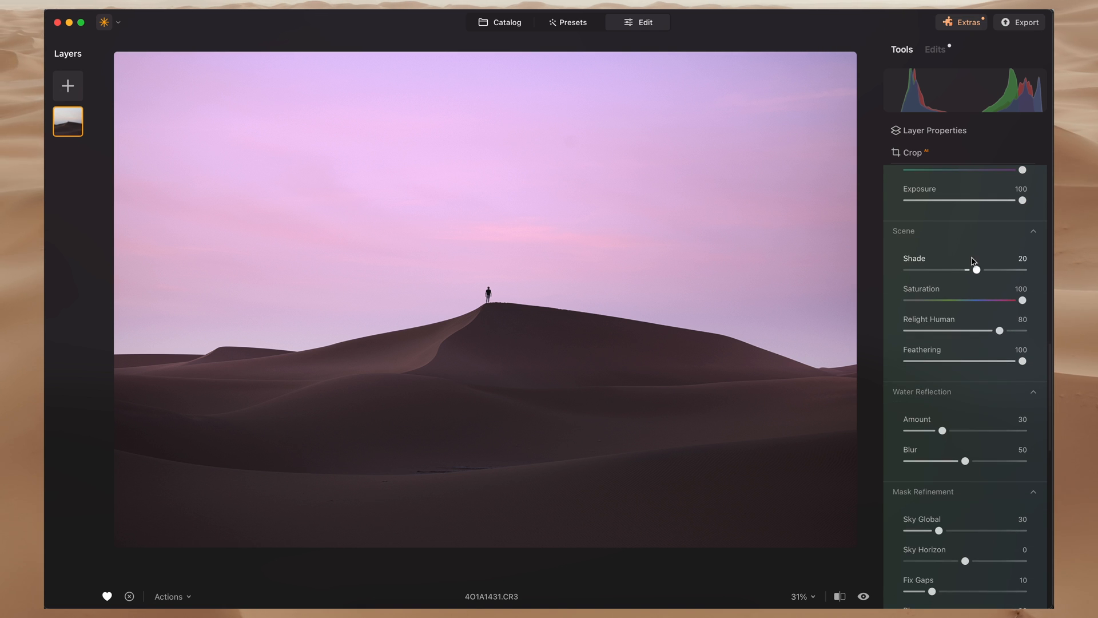
click(976, 269)
drag(976, 270, 936, 270)
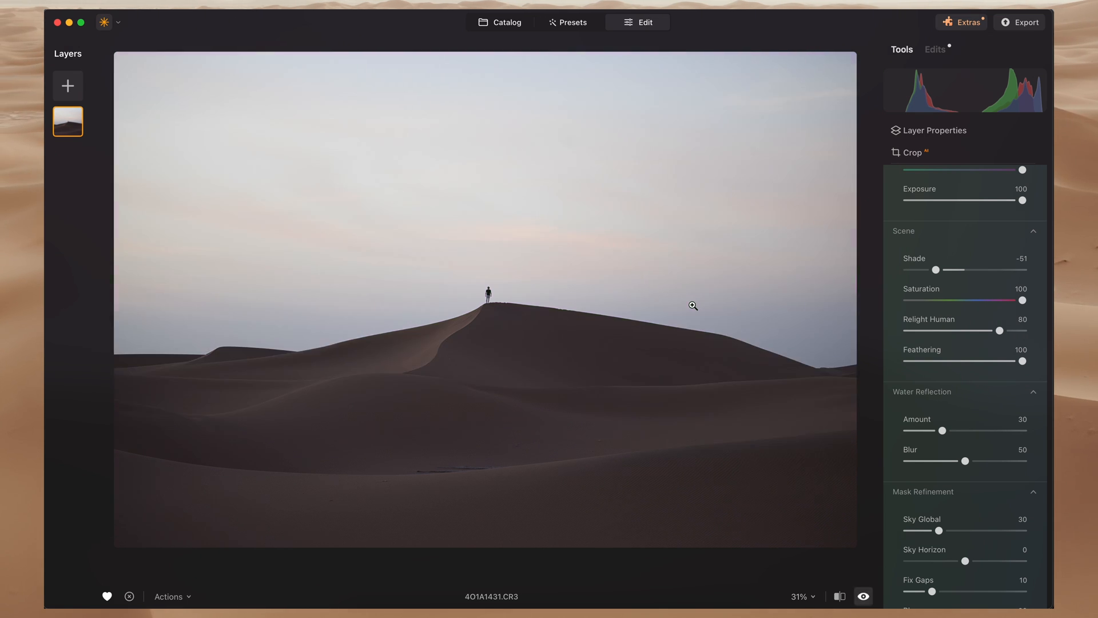
scroll(952, 389, down, 4)
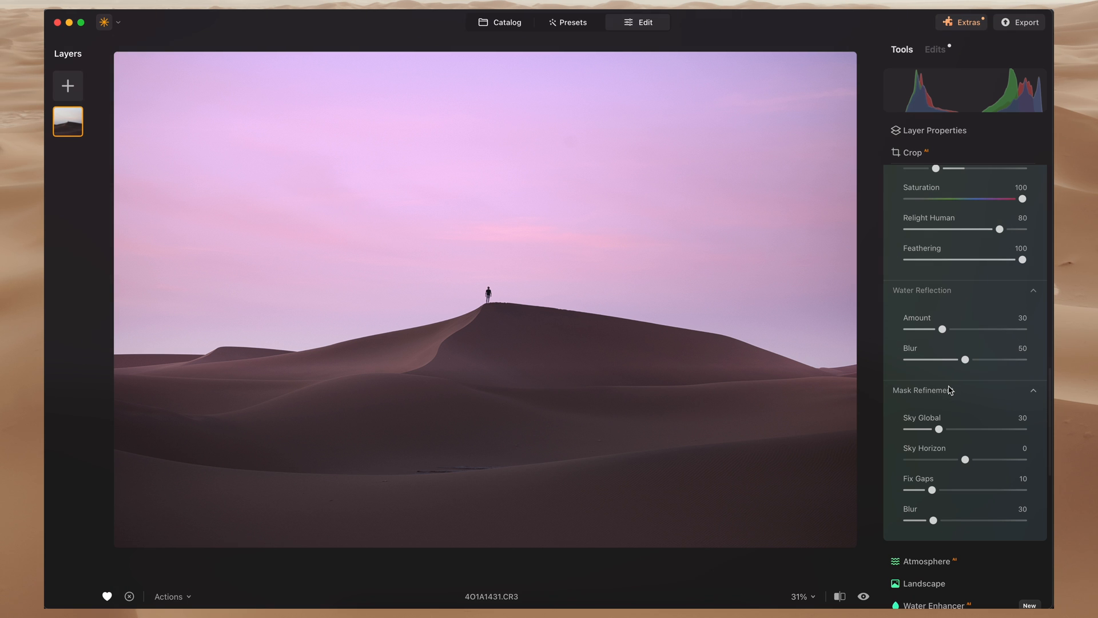
scroll(950, 390, up, 1)
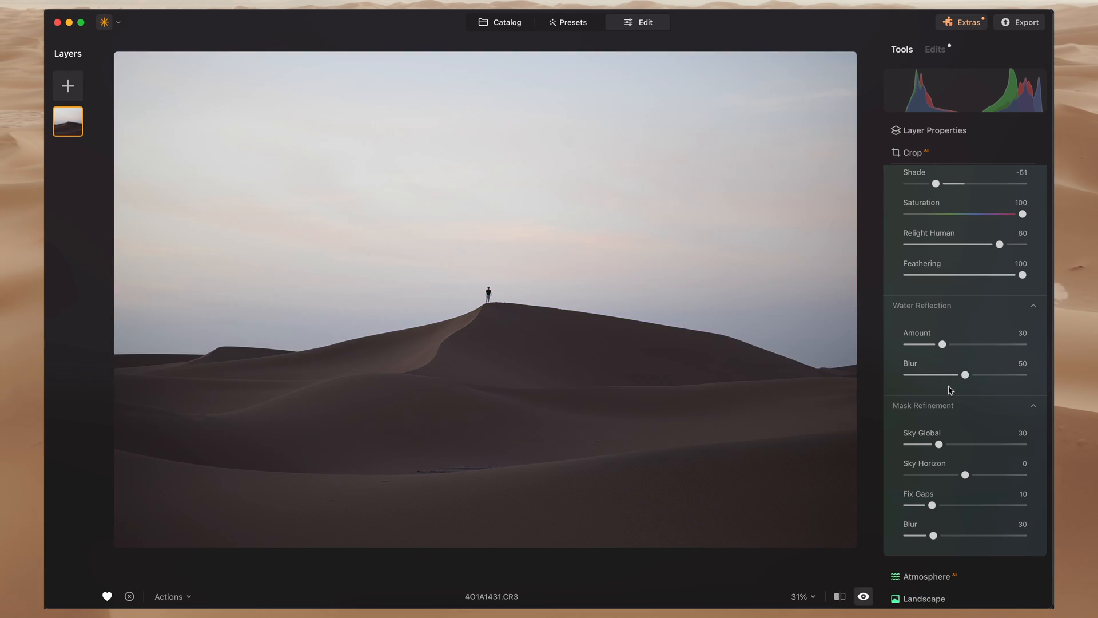
scroll(925, 207, up, 1)
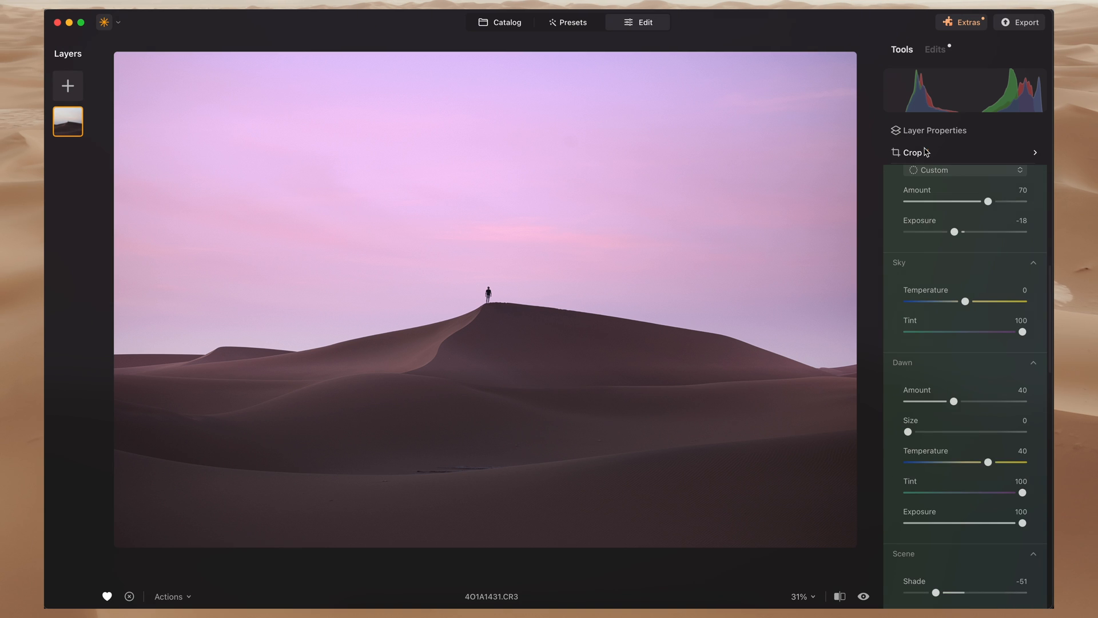
- Crop the dune photo to a vertical 4:5 ratio centred on the figure and compare it with the original
click(922, 152)
click(946, 205)
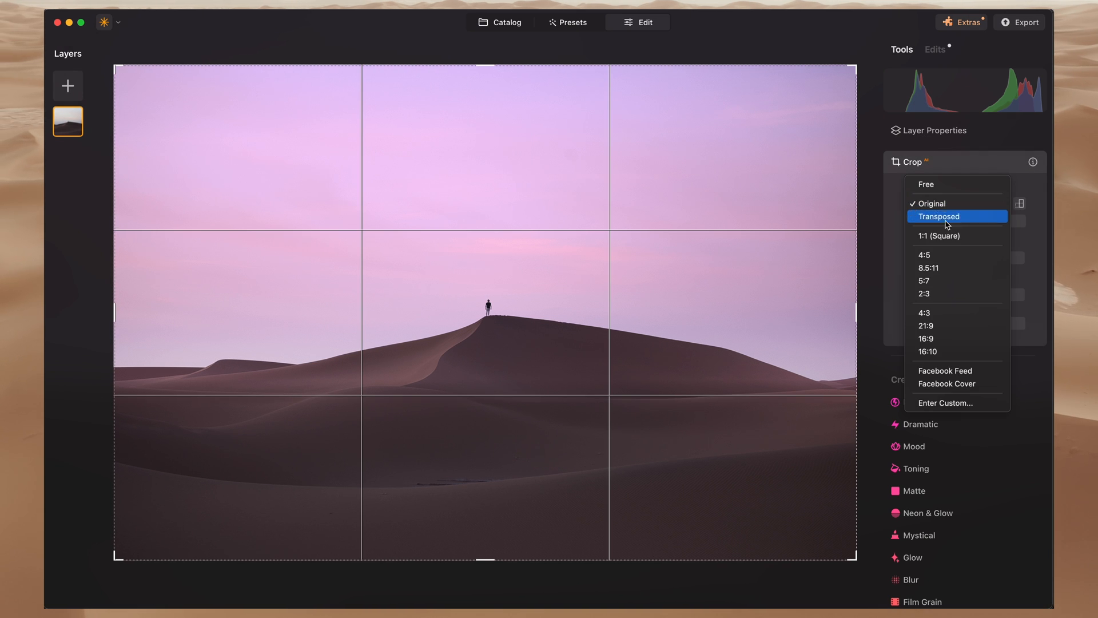
click(951, 261)
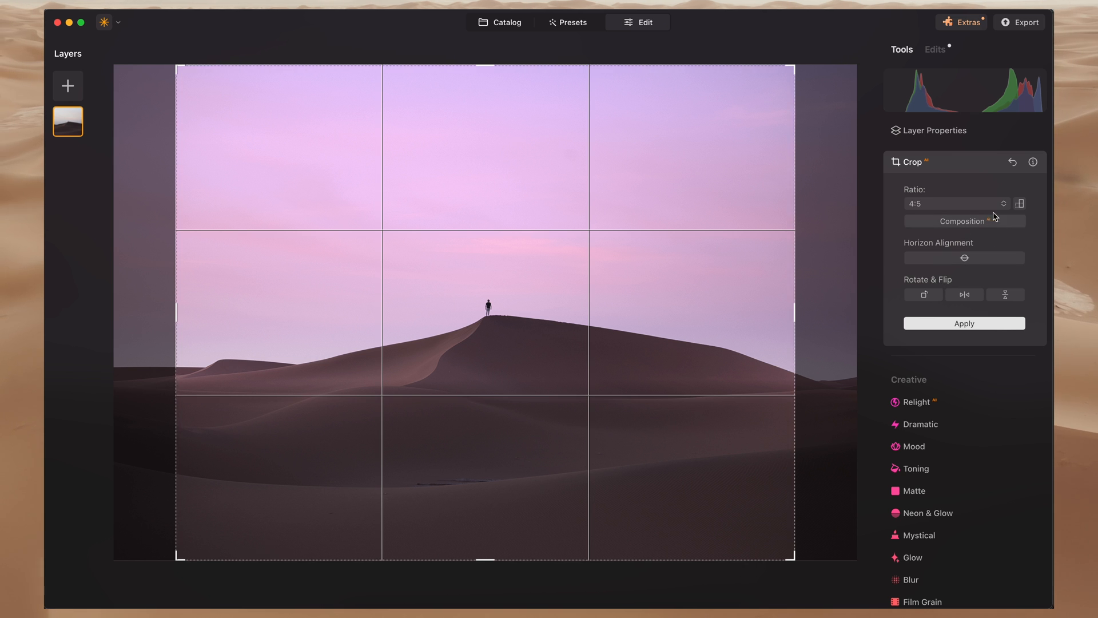
click(1020, 204)
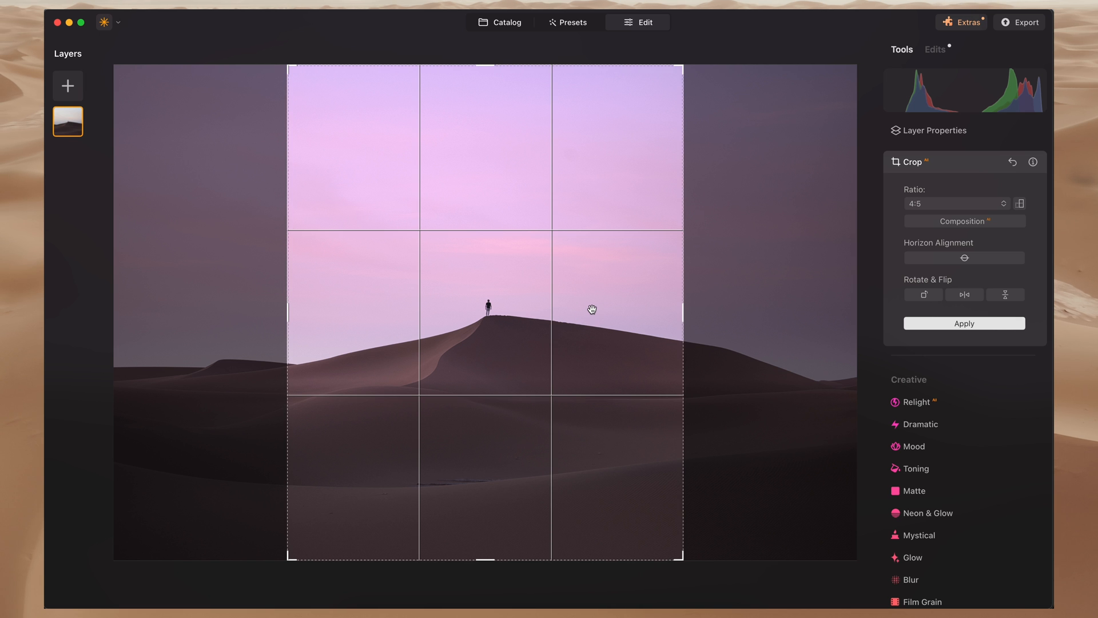
click(971, 323)
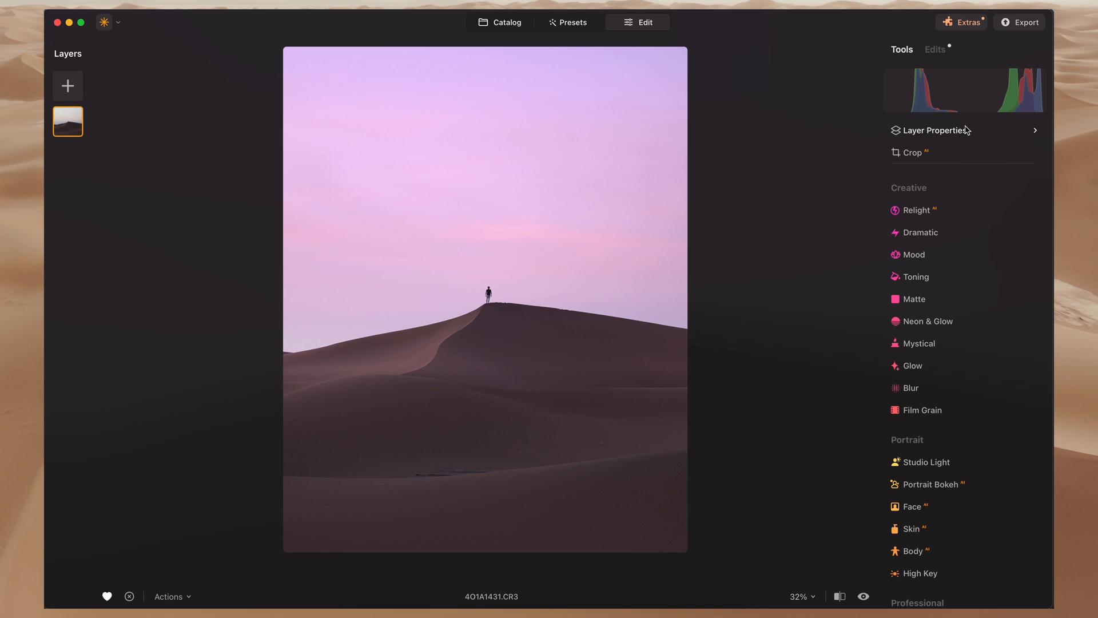
mouse_move(952, 88)
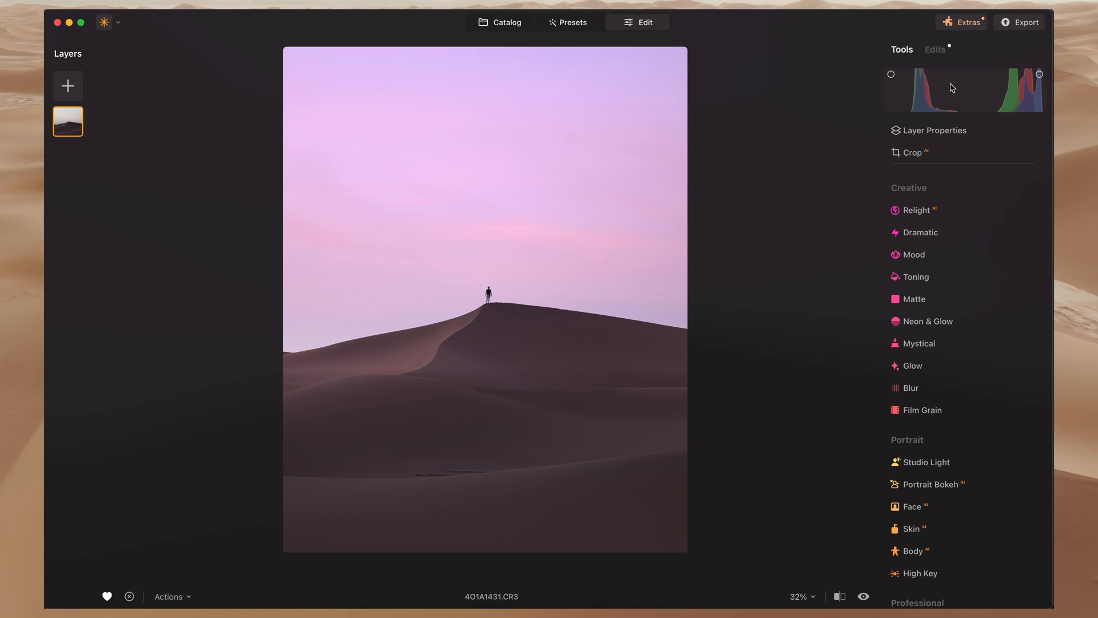
key(backslash)
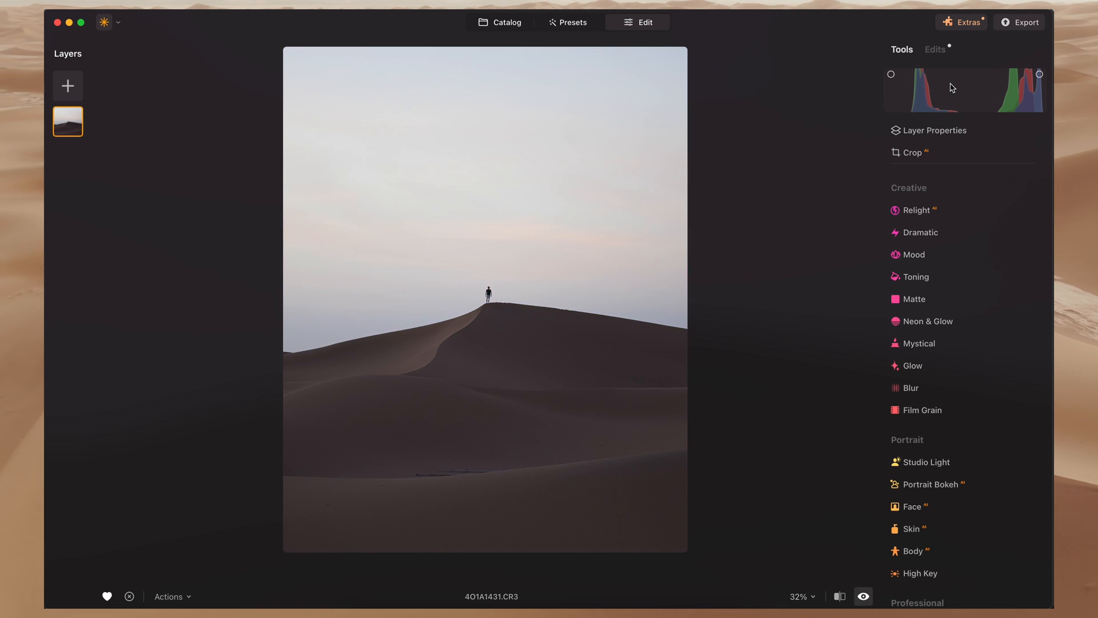
key(backslash)
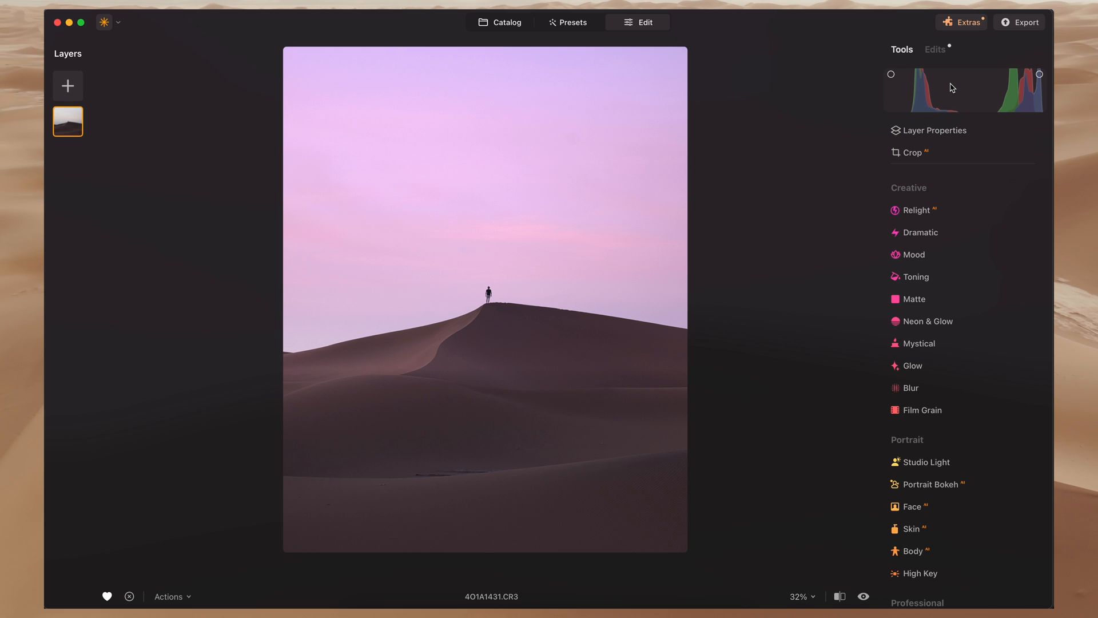